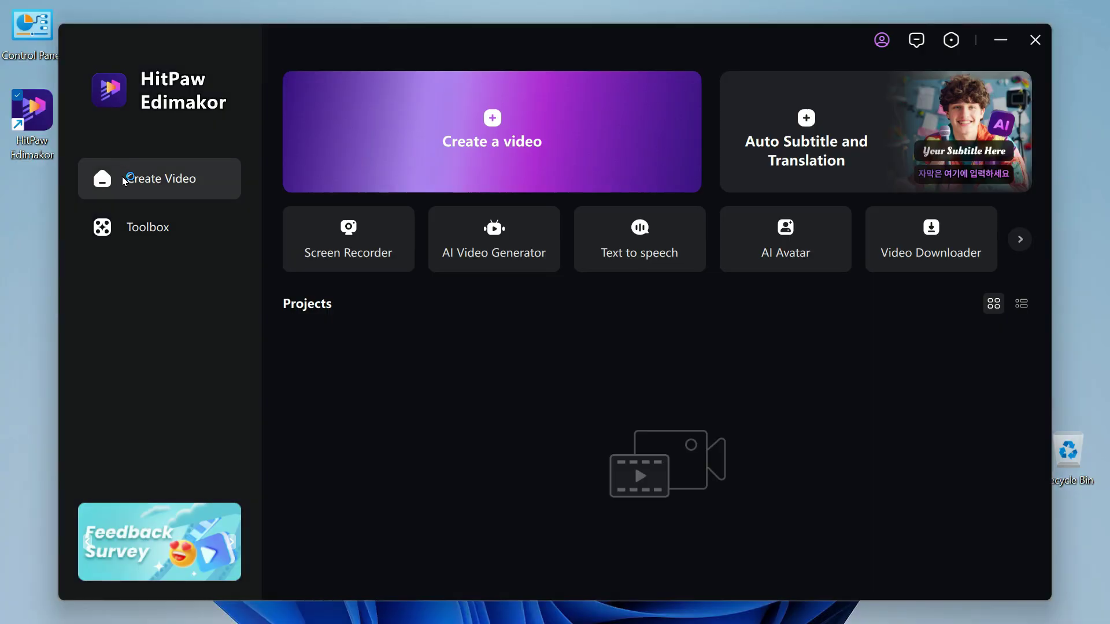
Start a new video project with Sample Video imported and placed at the beginning of the timeline.
{"action": "left_click", "coordinate": [504, 140]}
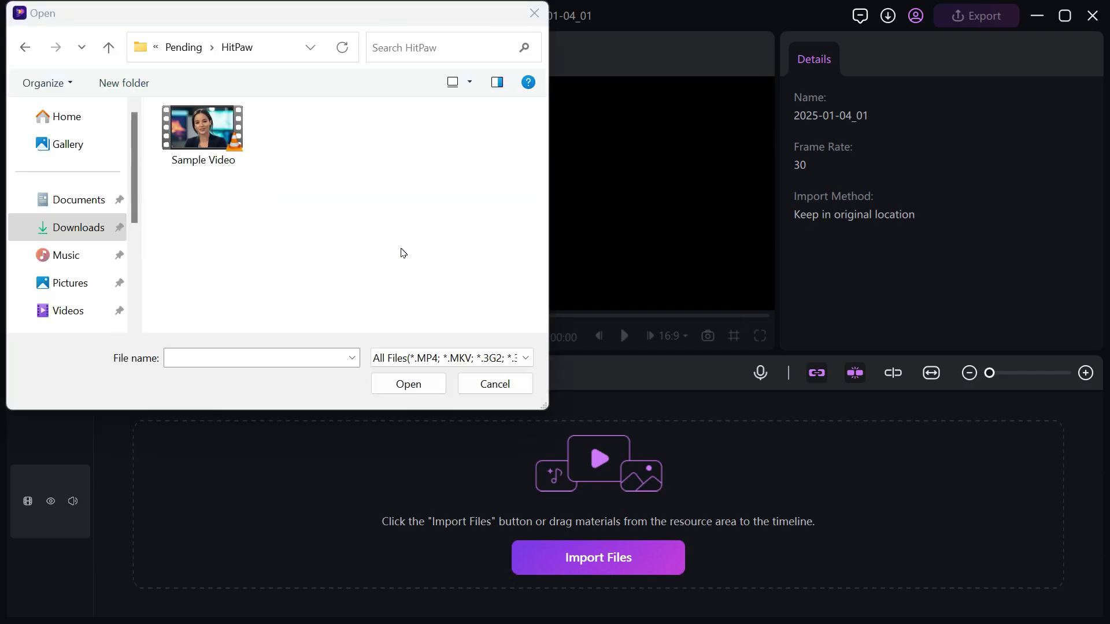
{"action": "double_click", "coordinate": [202, 130]}
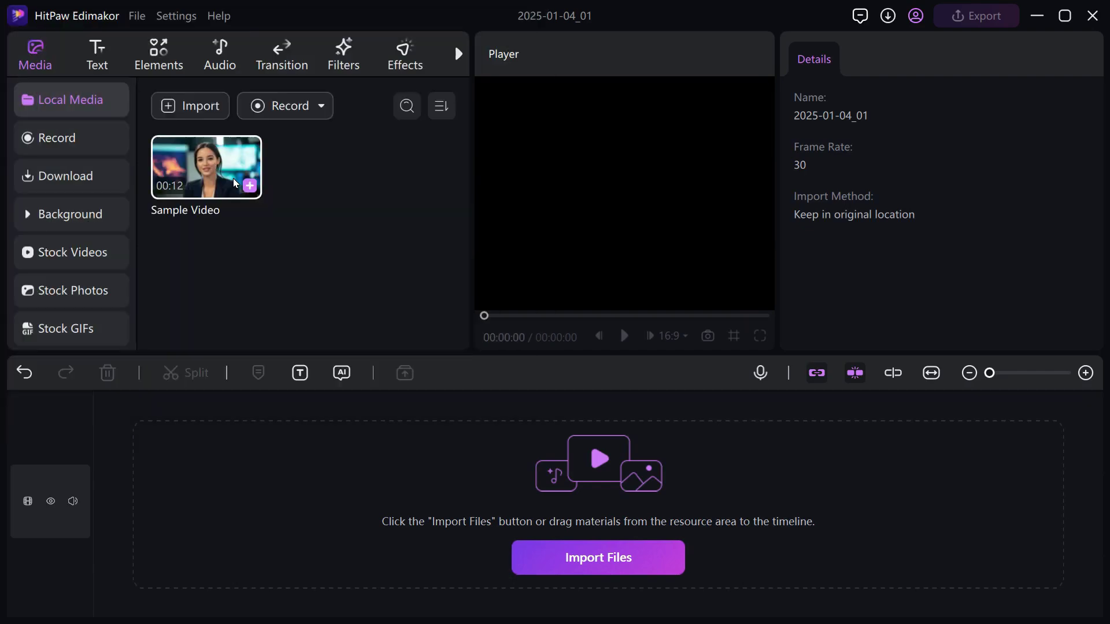
{"action": "left_click_drag", "start_coordinate": [224, 177], "coordinate": [120, 490]}
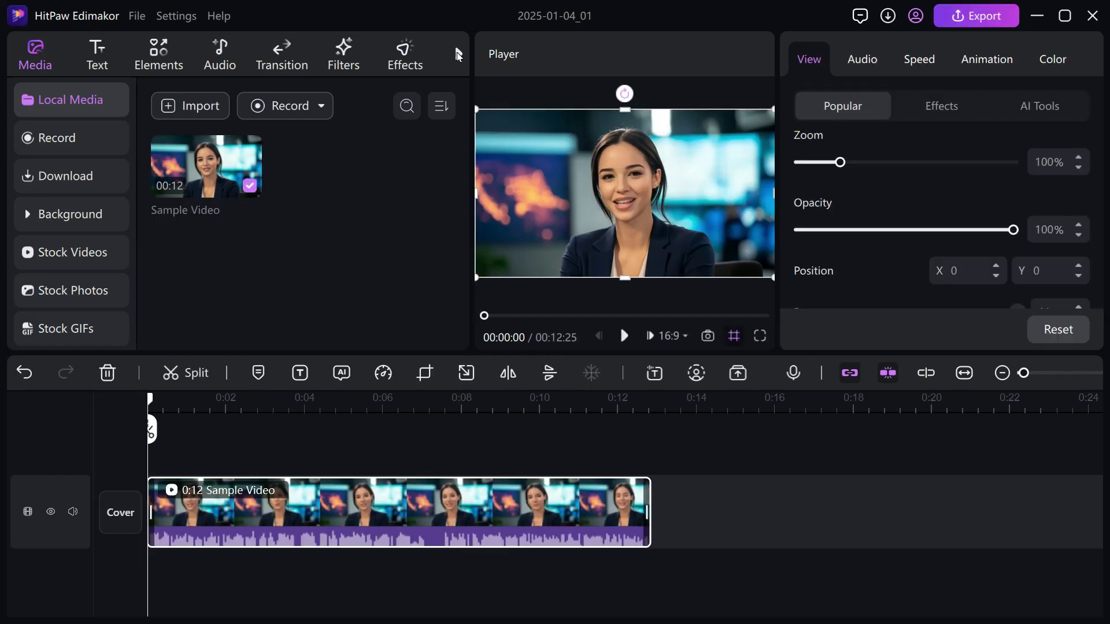
Turn on translation for the auto subtitles and set the translated language to Hindi.
{"action": "left_click", "coordinate": [458, 53]}
{"action": "left_click", "coordinate": [345, 51]}
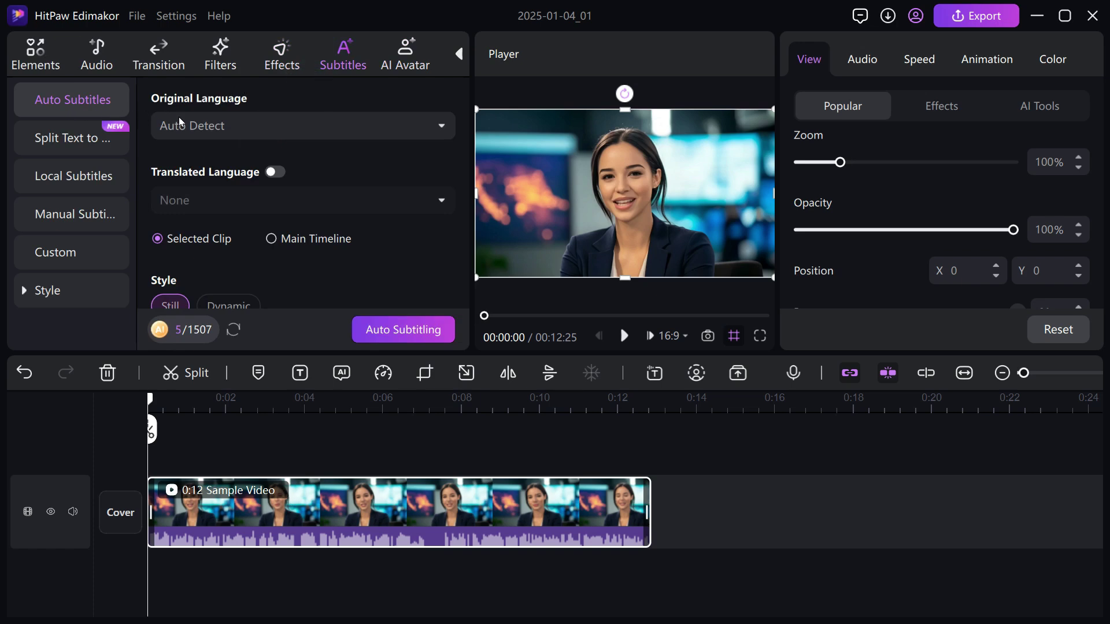
{"action": "left_click", "coordinate": [275, 172]}
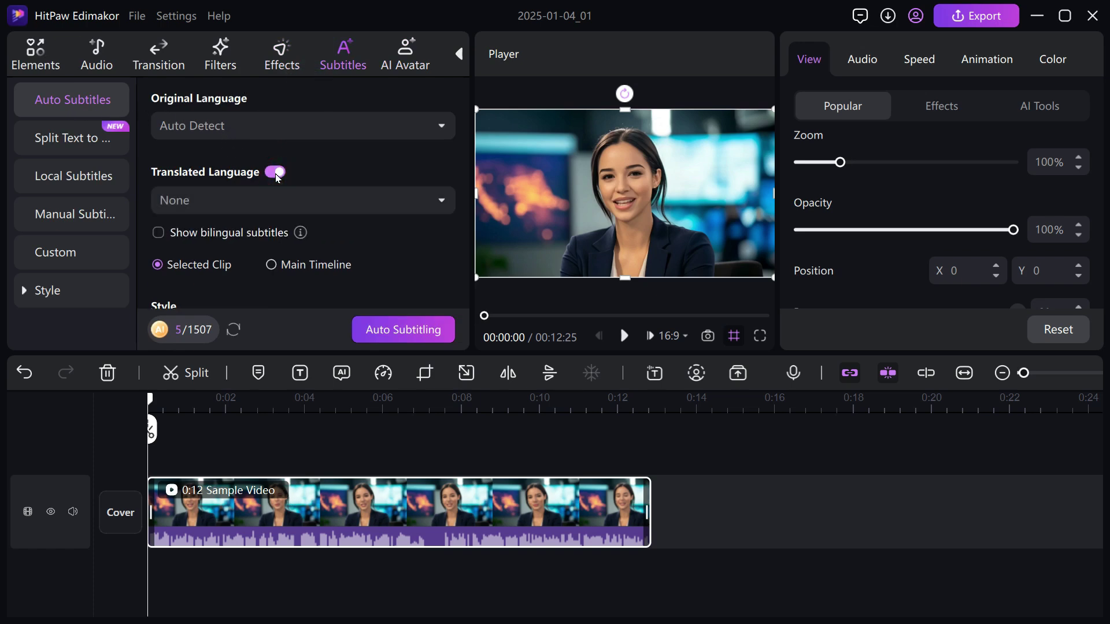
{"action": "left_click", "coordinate": [421, 201]}
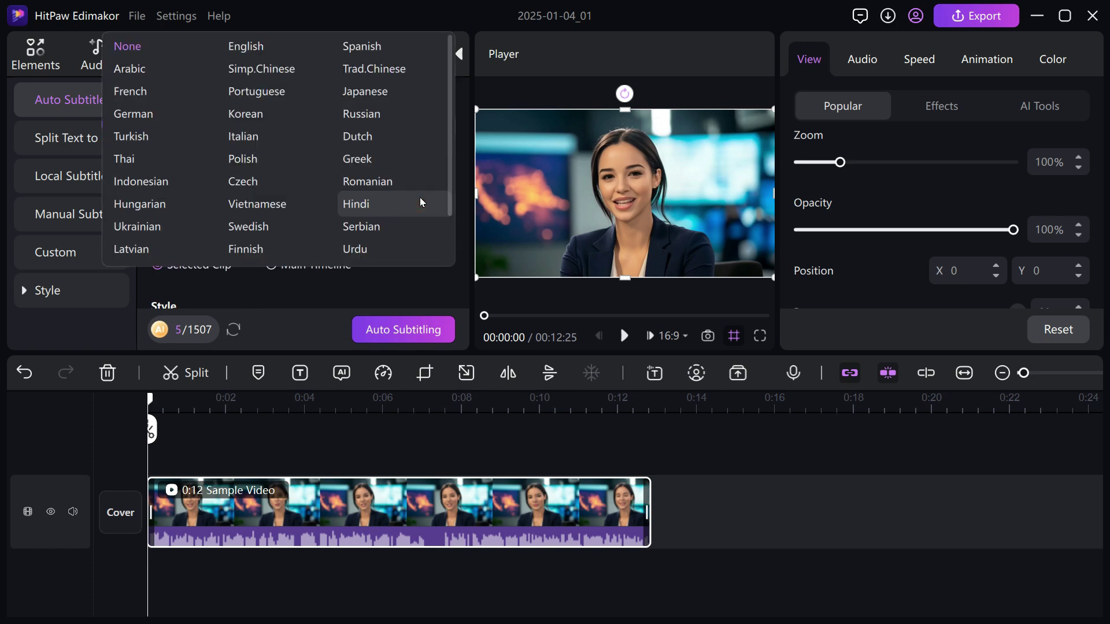
{"action": "scroll", "coordinate": [198, 191], "scroll_direction": "down", "scroll_amount": 3}
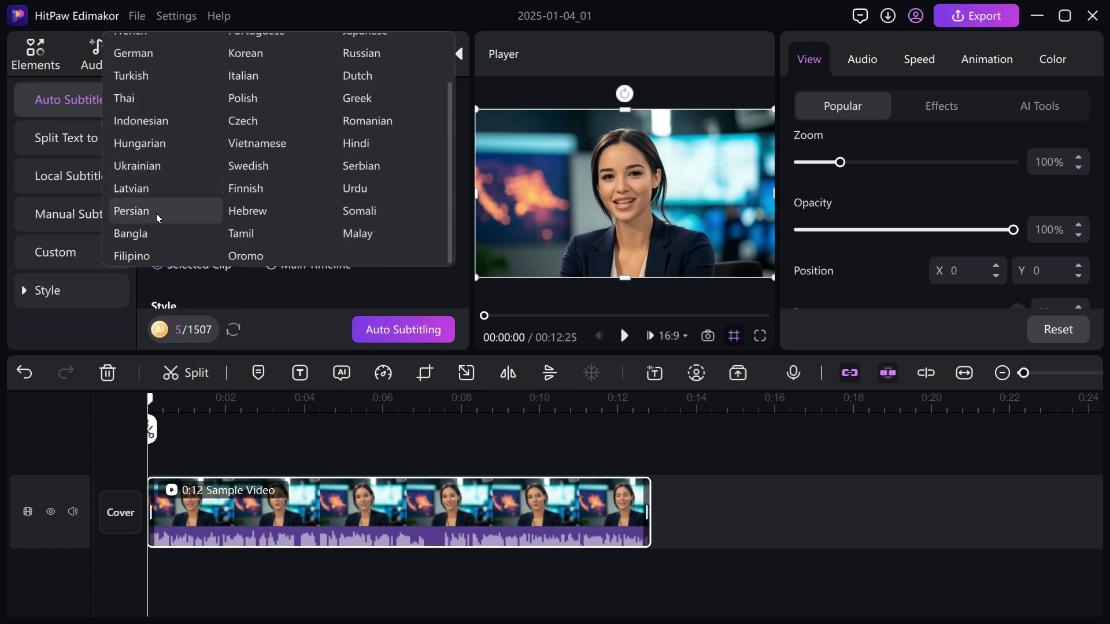
{"action": "scroll", "coordinate": [195, 207], "scroll_direction": "up", "scroll_amount": 1}
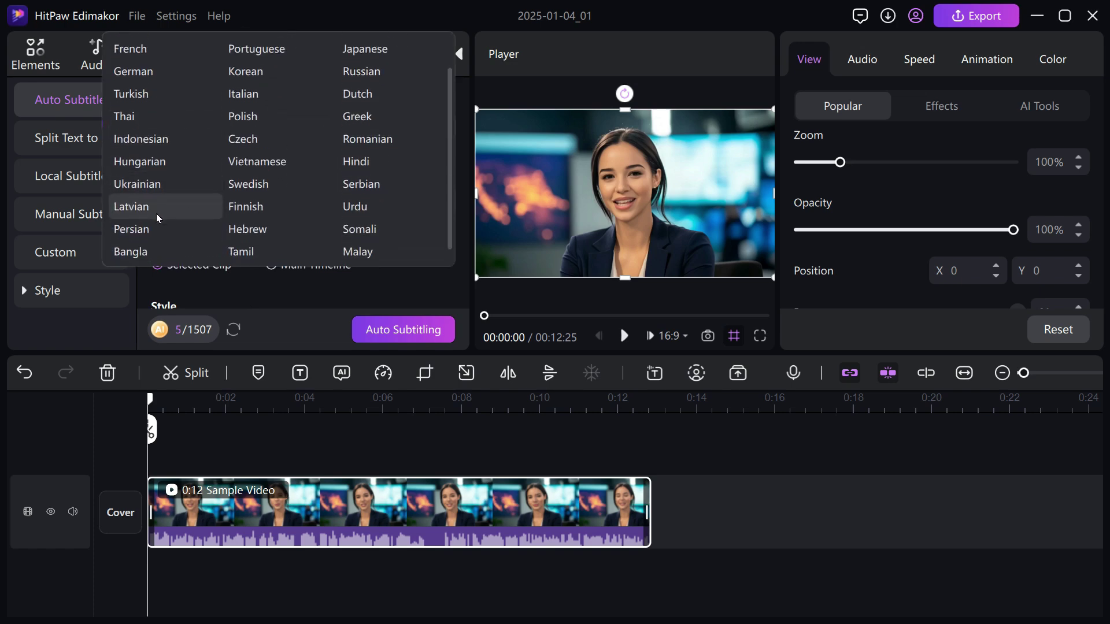
{"action": "left_click", "coordinate": [356, 166]}
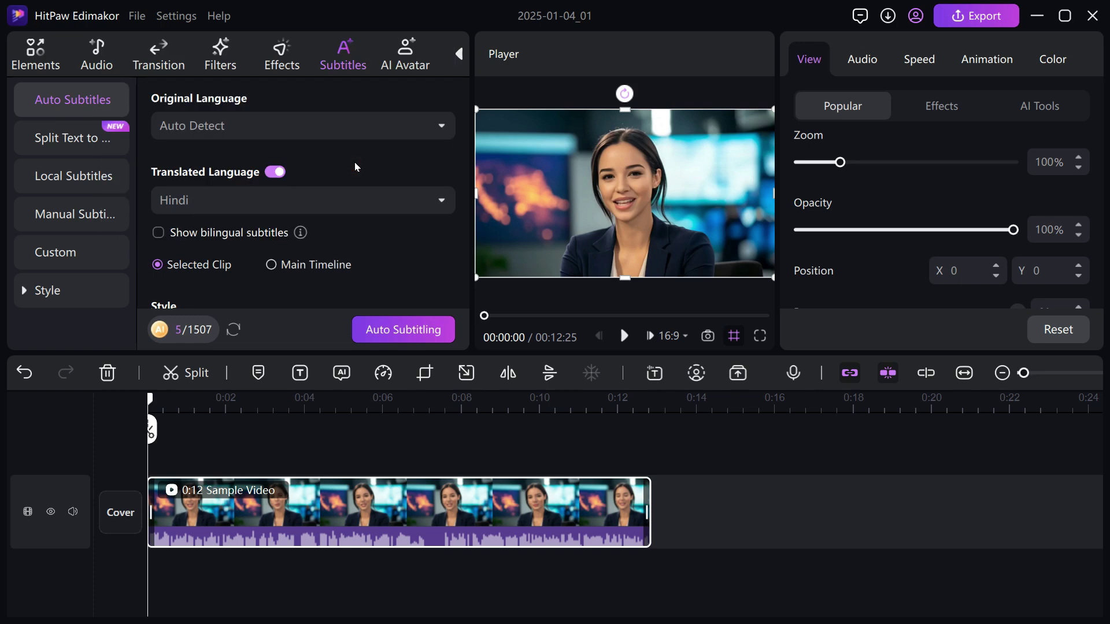
Generate the auto subtitles with bilingual subtitles shown and the plain yellow rounded BROWN still style.
{"action": "left_click", "coordinate": [158, 233]}
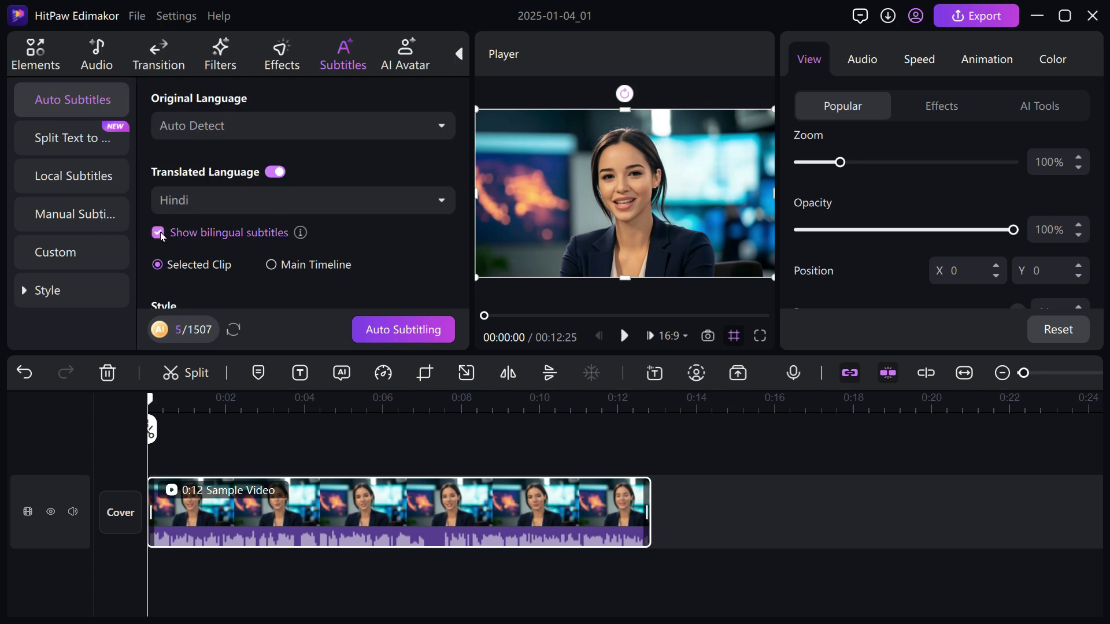
{"action": "mouse_move", "coordinate": [302, 236]}
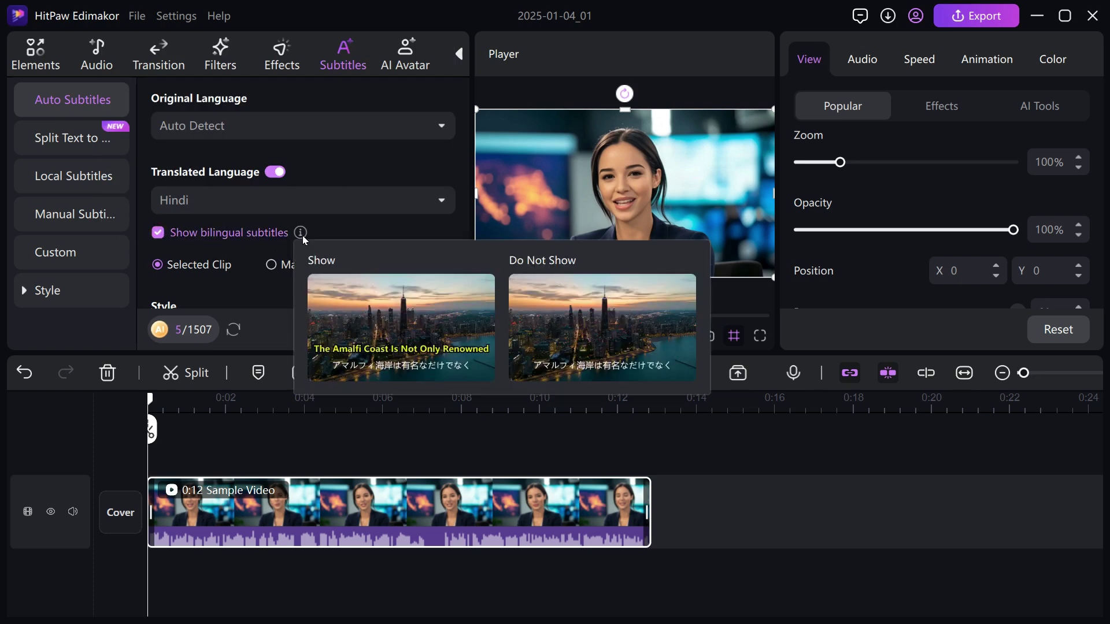
{"action": "scroll", "coordinate": [384, 241], "scroll_direction": "down", "scroll_amount": 5}
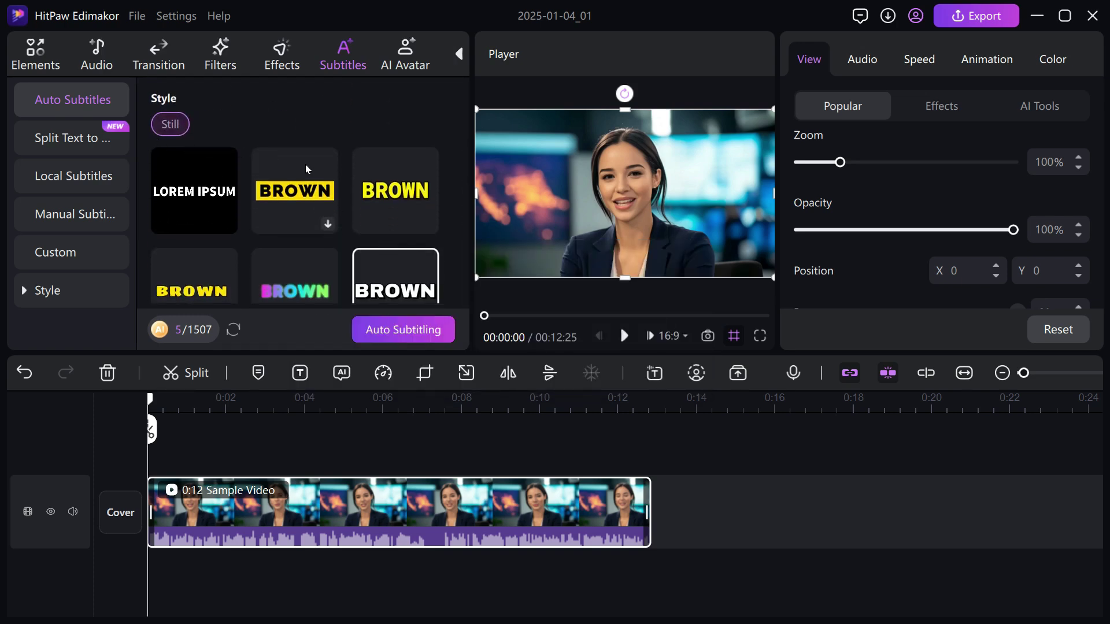
{"action": "scroll", "coordinate": [305, 164], "scroll_direction": "down", "scroll_amount": 2}
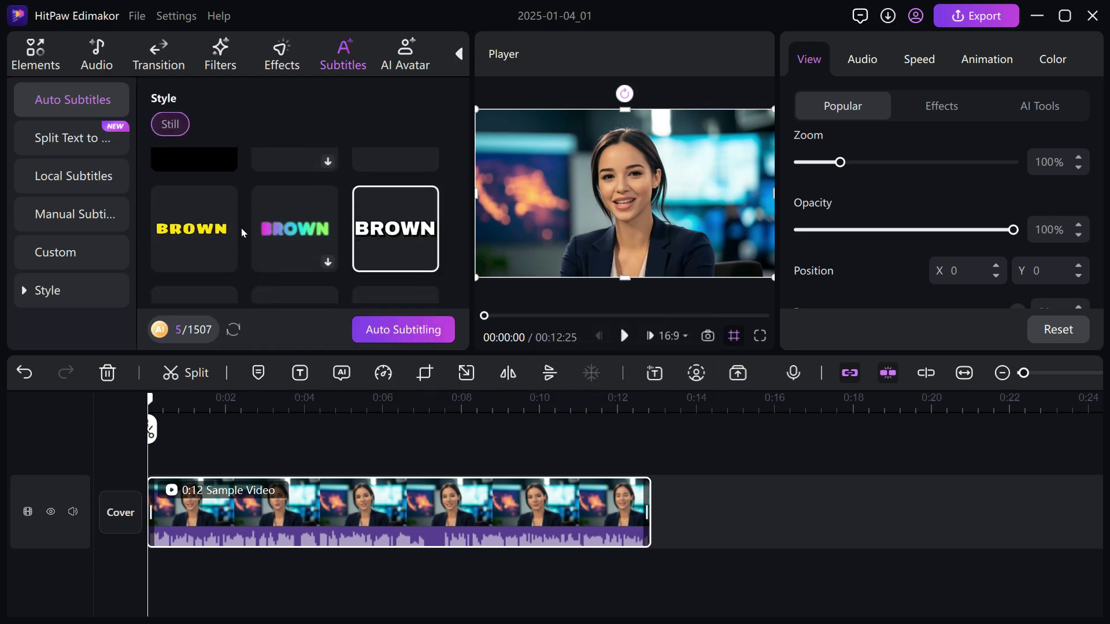
{"action": "left_click", "coordinate": [205, 228]}
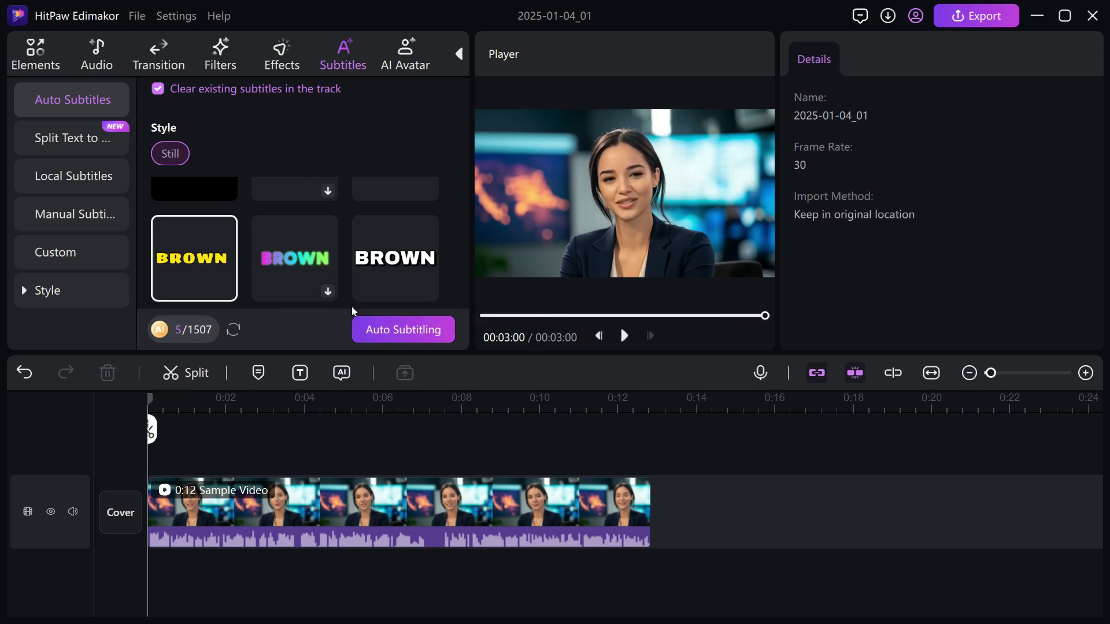
{"action": "left_click", "coordinate": [395, 336]}
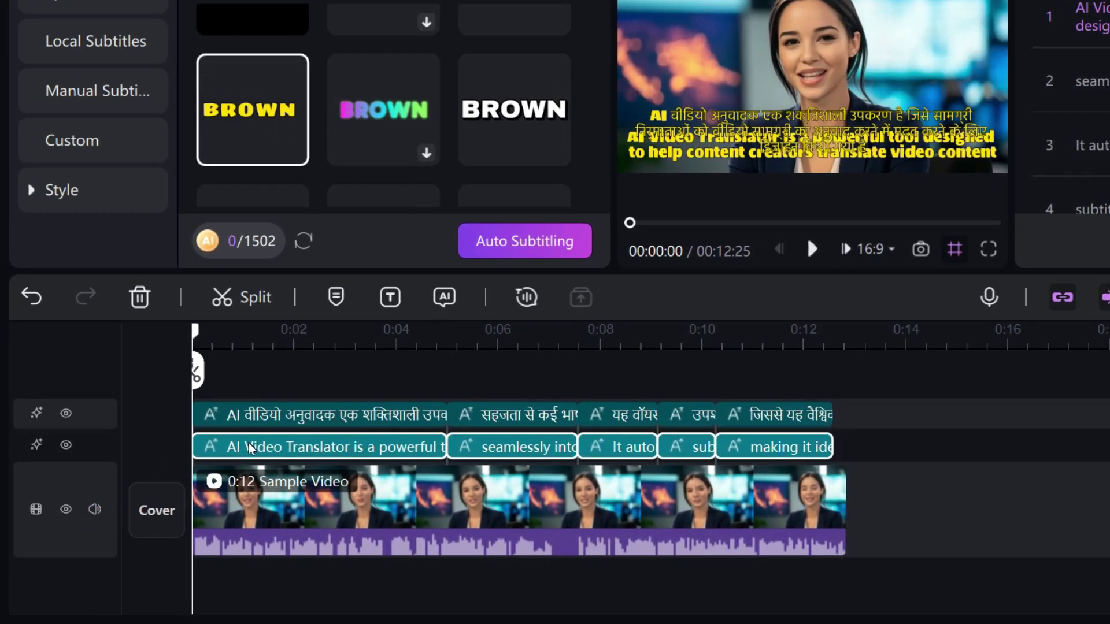
Hide the English subtitle track and select the first Hindi subtitle on the timeline.
{"action": "left_click", "coordinate": [66, 445]}
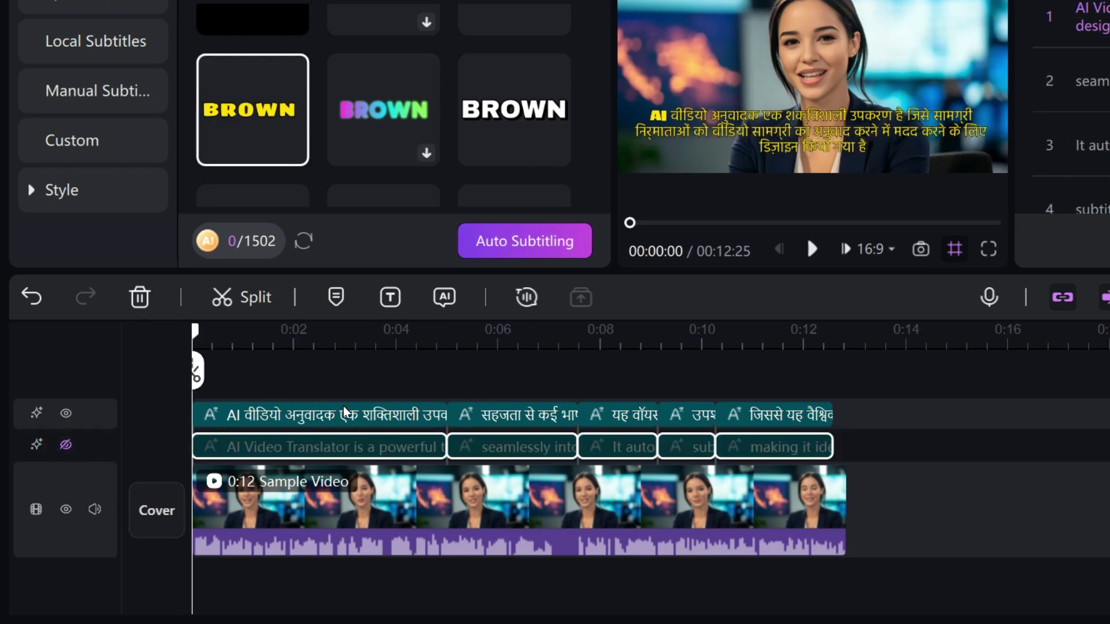
{"action": "left_click", "coordinate": [327, 416]}
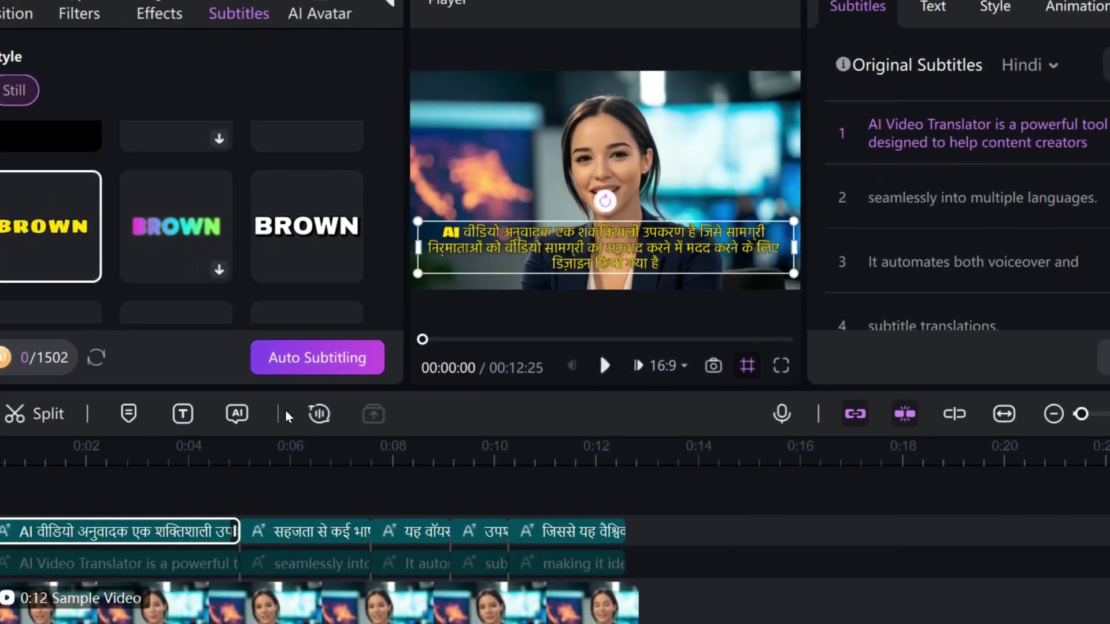
Examine the first subtitle's editable text and its font, size, alignment and preset settings.
{"action": "mouse_move", "coordinate": [1052, 147]}
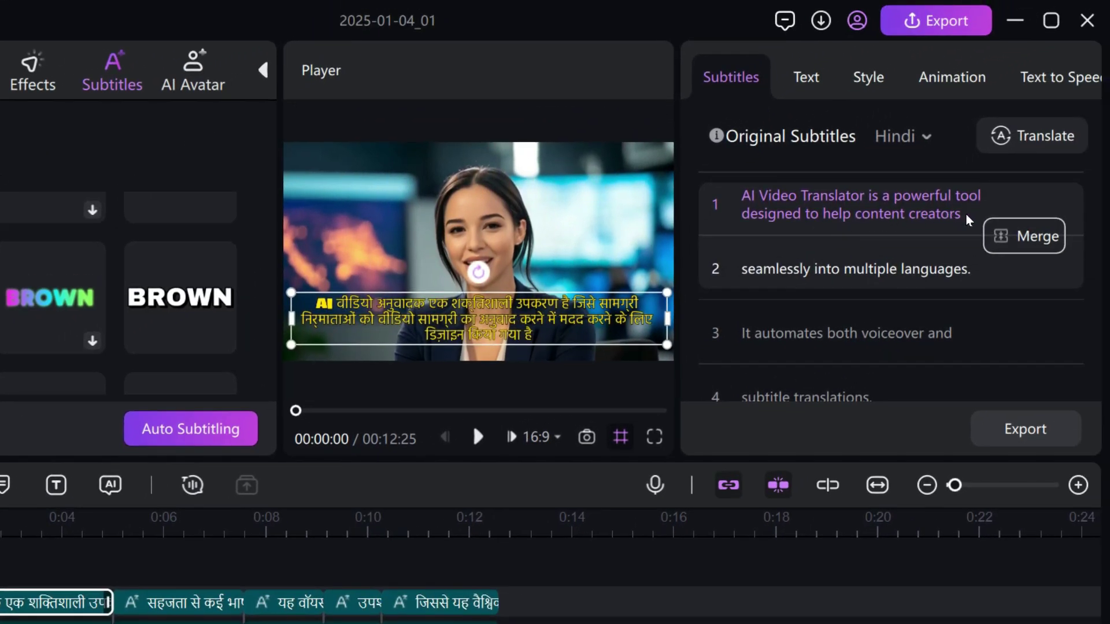
{"action": "left_click", "coordinate": [963, 214]}
{"action": "left_click_drag", "start_coordinate": [962, 214], "coordinate": [726, 182]}
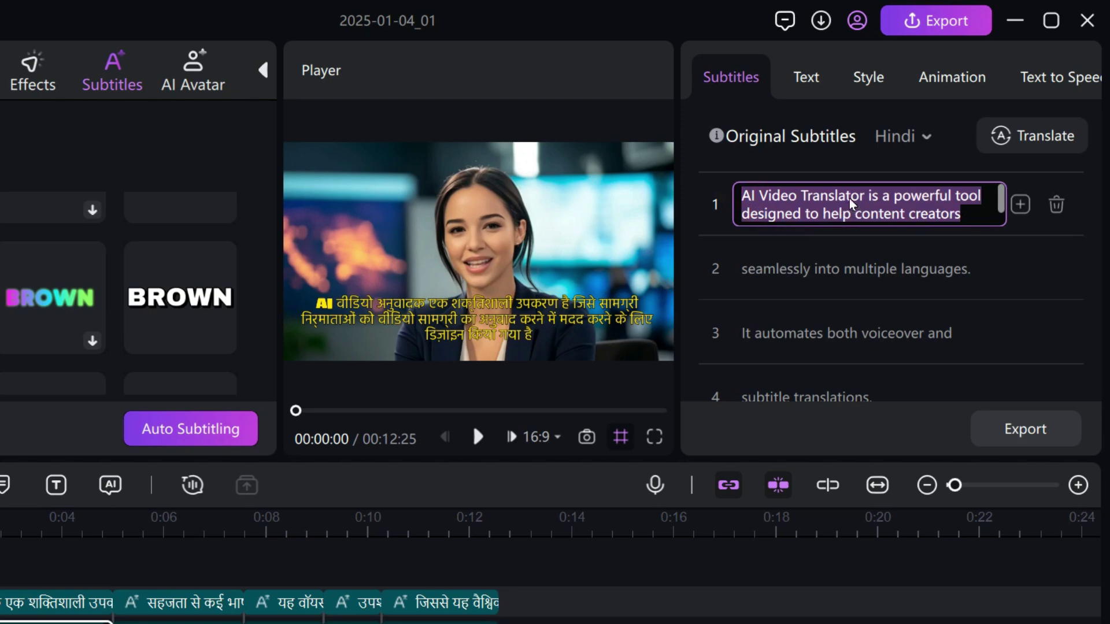
{"action": "left_click", "coordinate": [806, 79]}
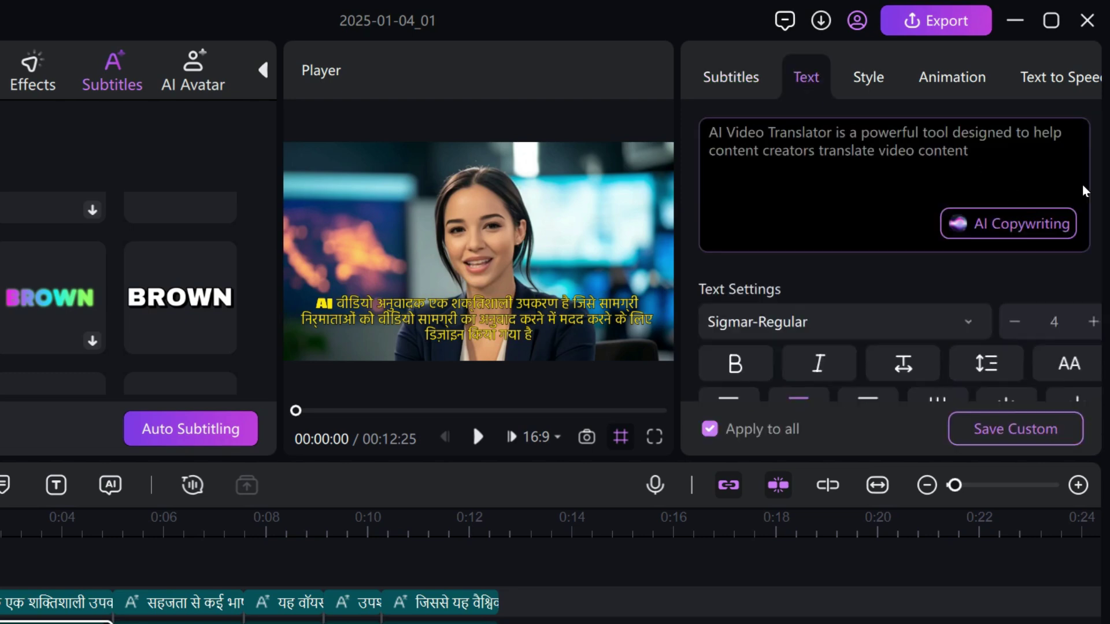
{"action": "scroll", "coordinate": [1096, 168], "scroll_direction": "down", "scroll_amount": 3}
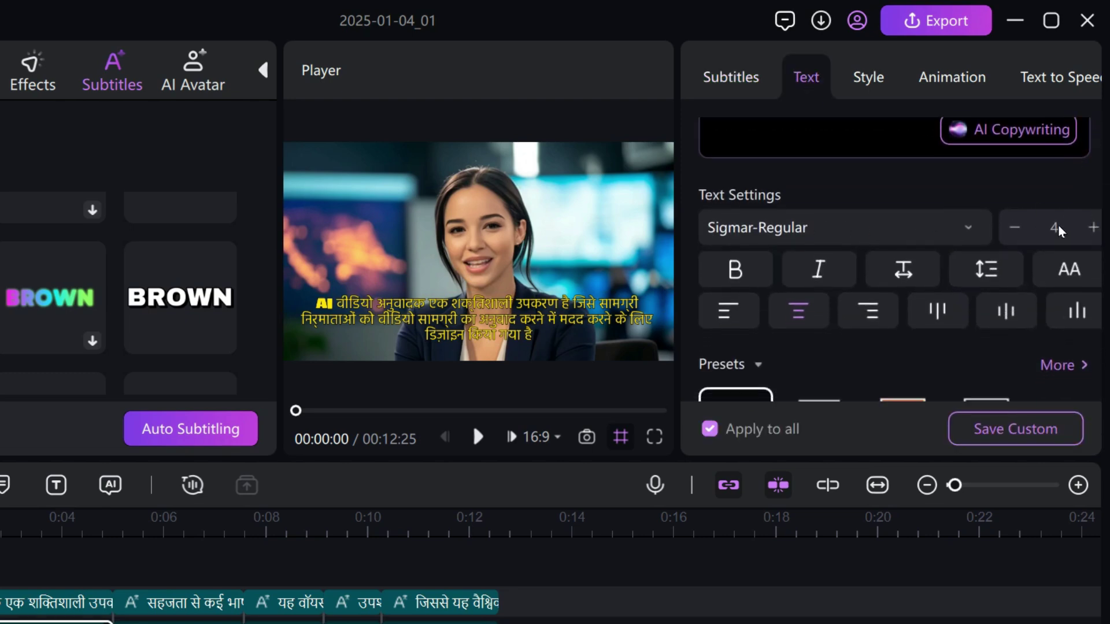
{"action": "scroll", "coordinate": [1093, 249], "scroll_direction": "down", "scroll_amount": 5}
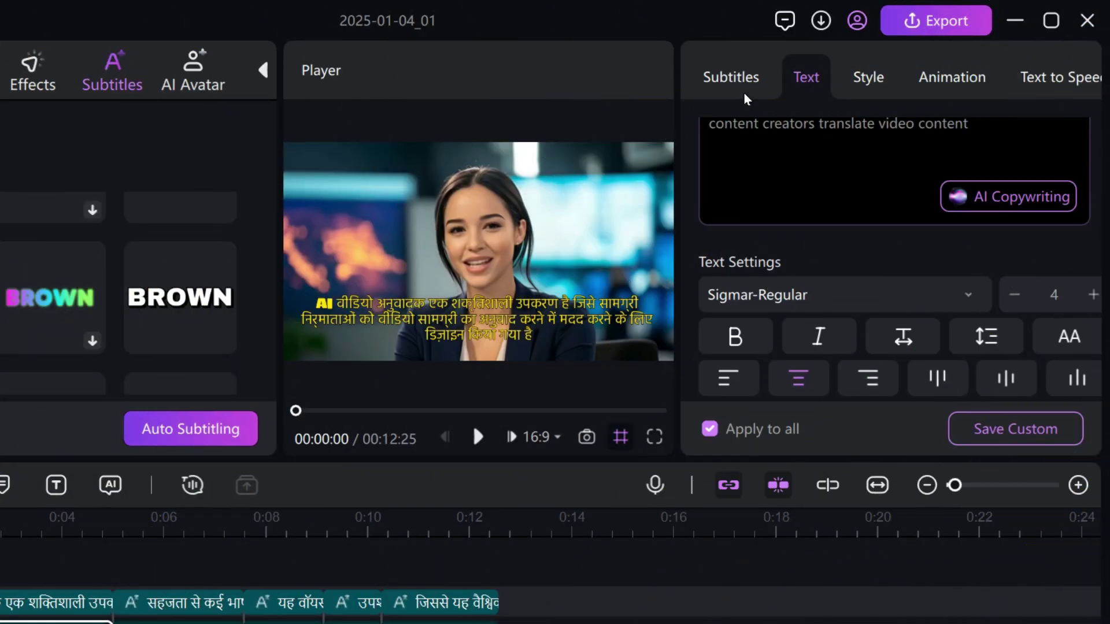
{"action": "left_click", "coordinate": [735, 76]}
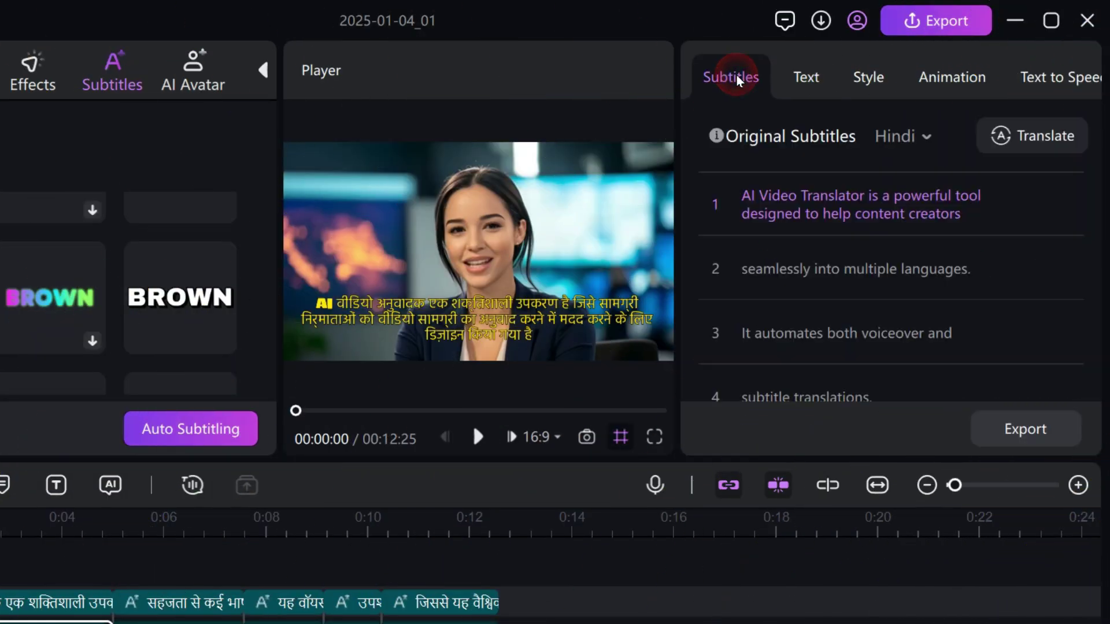
Open the translation settings for the original subtitles and set the translated language to Hindi.
{"action": "left_click", "coordinate": [1032, 137]}
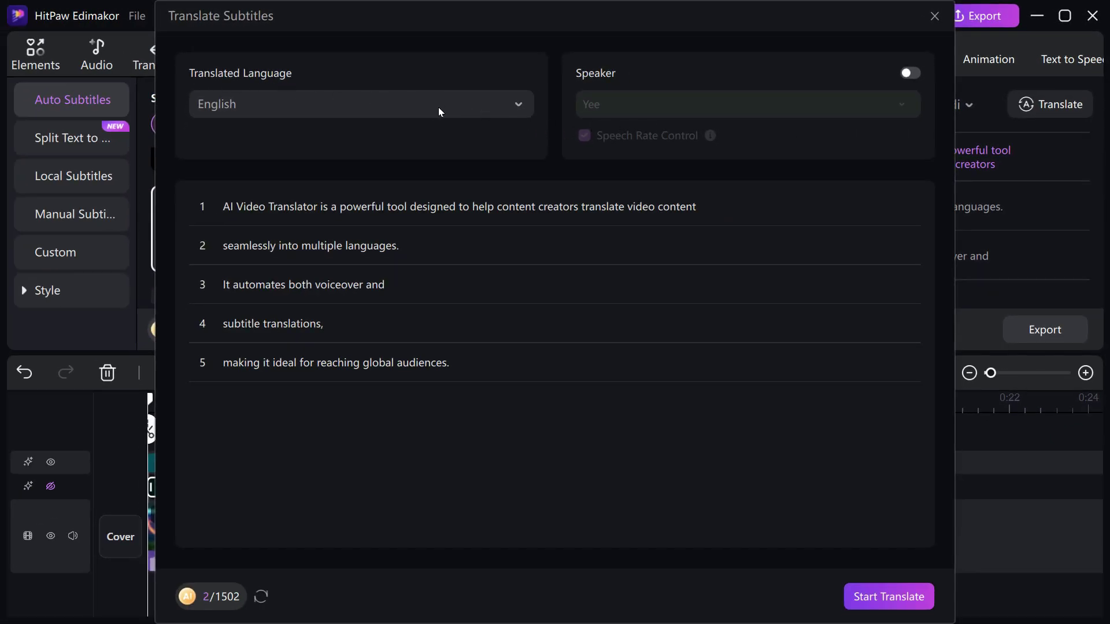
{"action": "left_click", "coordinate": [459, 103]}
{"action": "scroll", "coordinate": [292, 209], "scroll_direction": "down", "scroll_amount": 2}
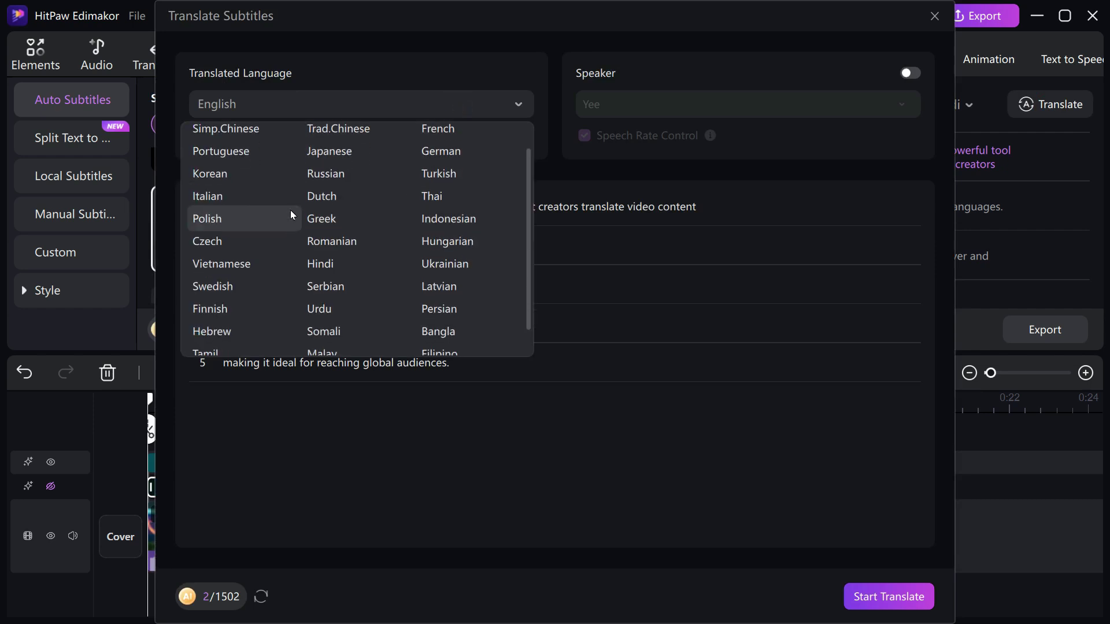
{"action": "scroll", "coordinate": [290, 213], "scroll_direction": "down", "scroll_amount": 1}
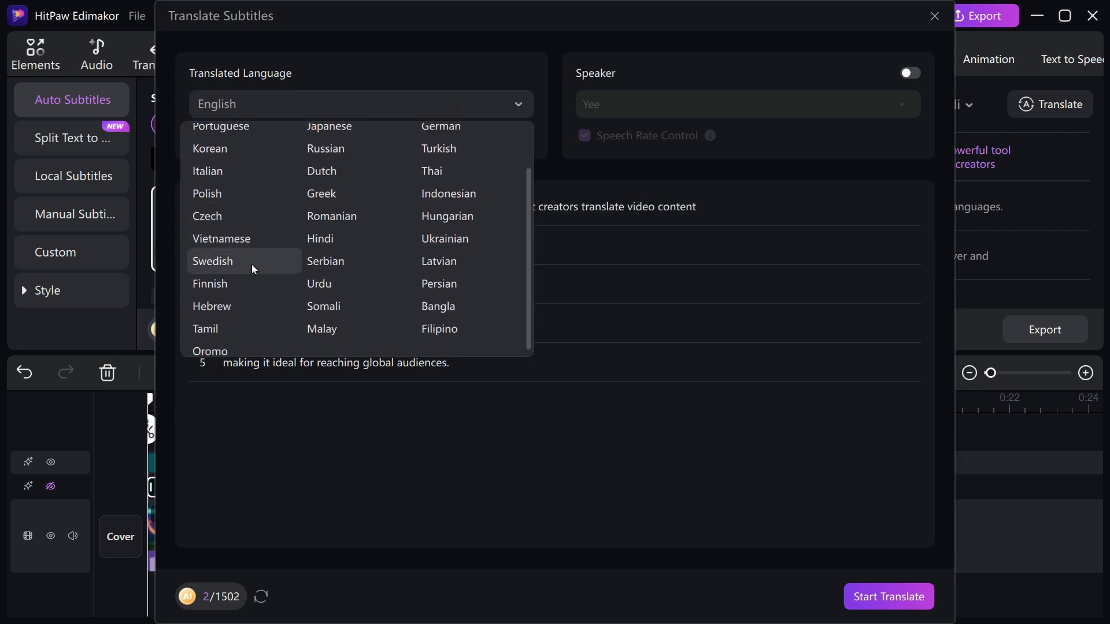
{"action": "left_click", "coordinate": [320, 240]}
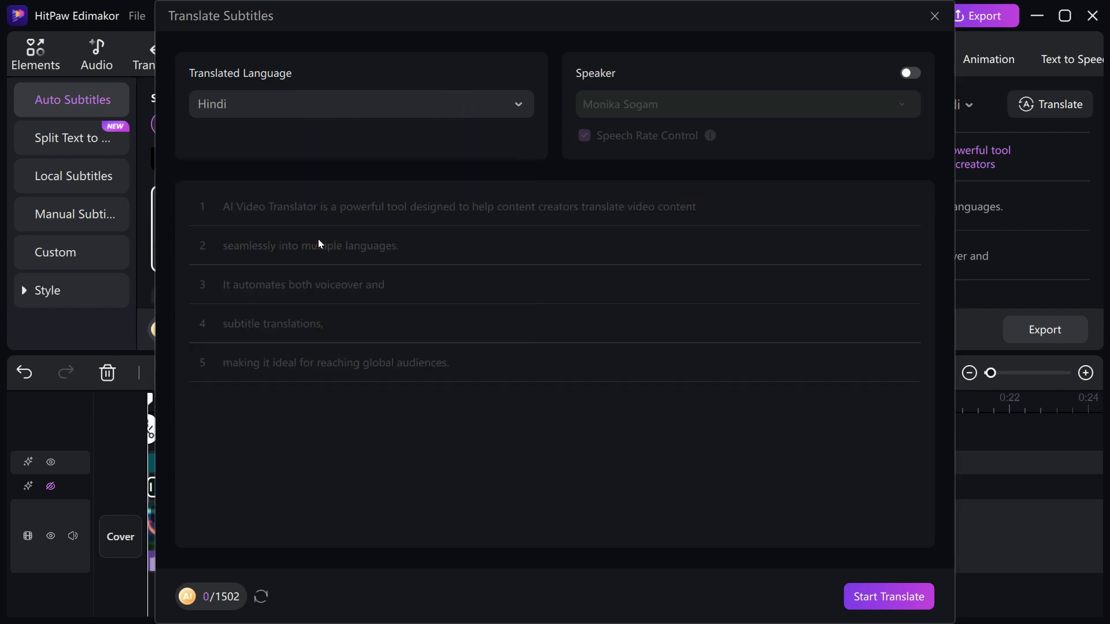
Enable a speaker for the translation and preview several Hindi voices from the library.
{"action": "left_click", "coordinate": [911, 74]}
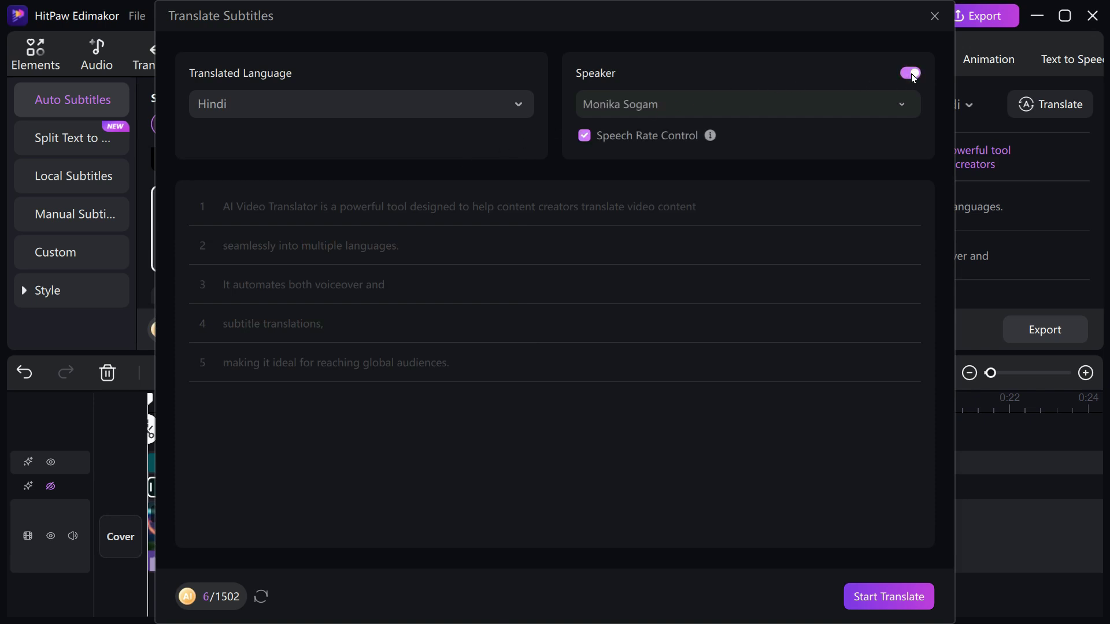
{"action": "left_click", "coordinate": [900, 106]}
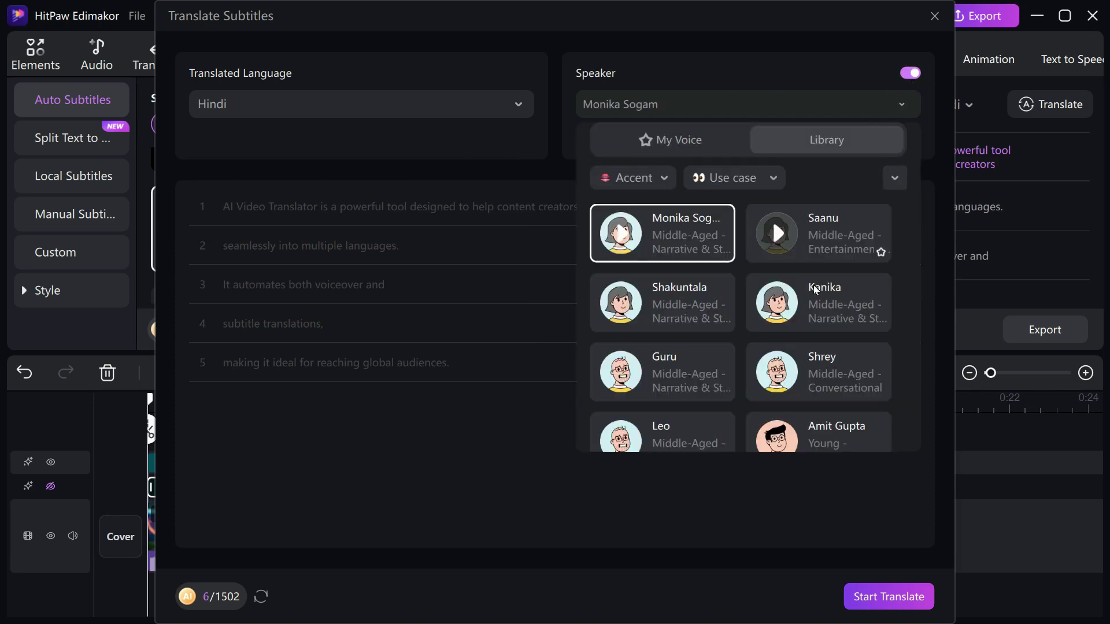
{"action": "scroll", "coordinate": [817, 354], "scroll_direction": "down", "scroll_amount": 5}
{"action": "scroll", "coordinate": [819, 363], "scroll_direction": "up", "scroll_amount": 3}
{"action": "scroll", "coordinate": [819, 363], "scroll_direction": "up", "scroll_amount": 3}
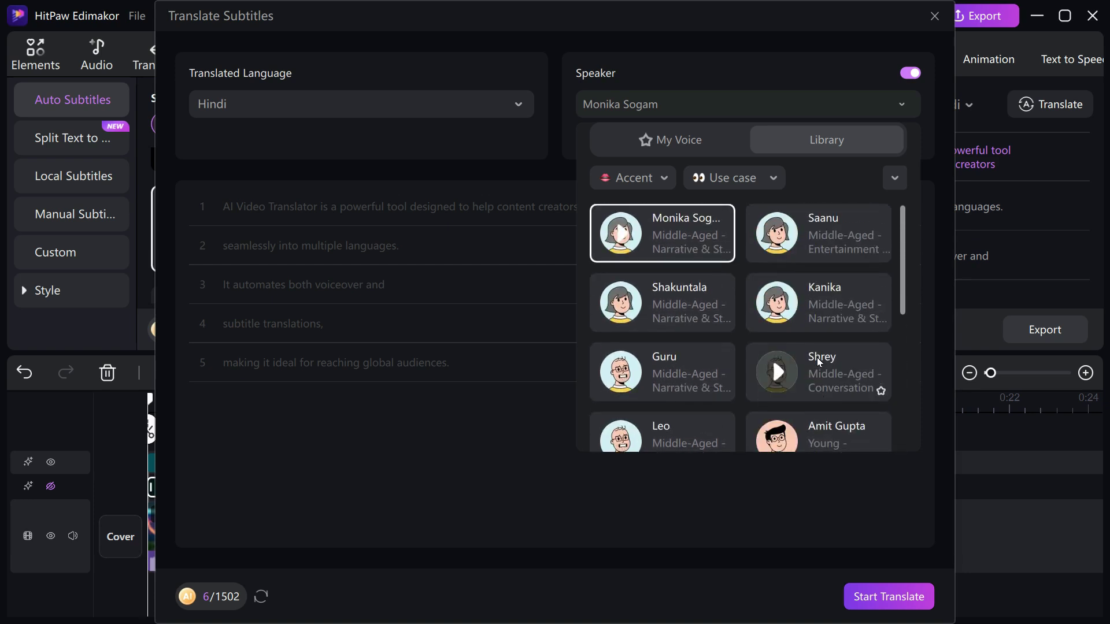
{"action": "mouse_move", "coordinate": [639, 250]}
{"action": "left_click", "coordinate": [623, 233]}
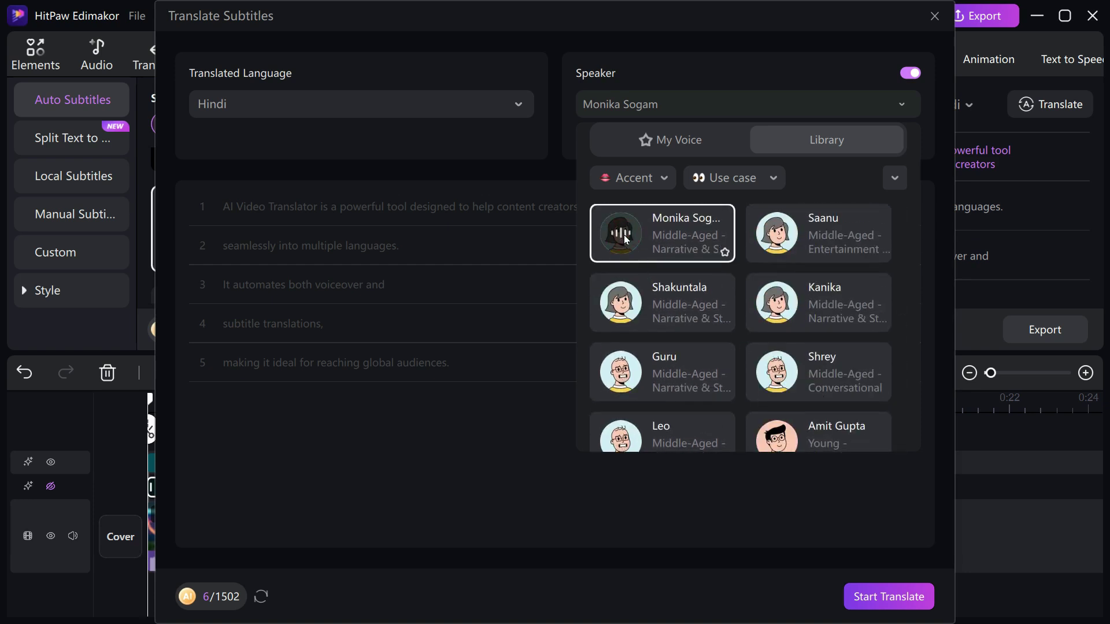
{"action": "left_click", "coordinate": [778, 235]}
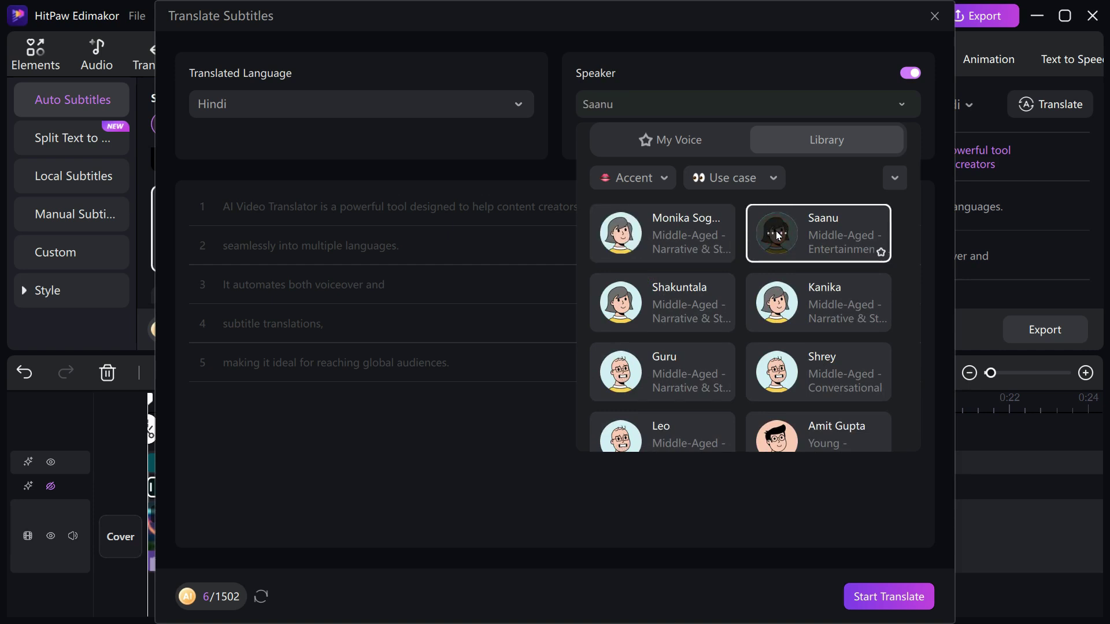
{"action": "left_click", "coordinate": [625, 304]}
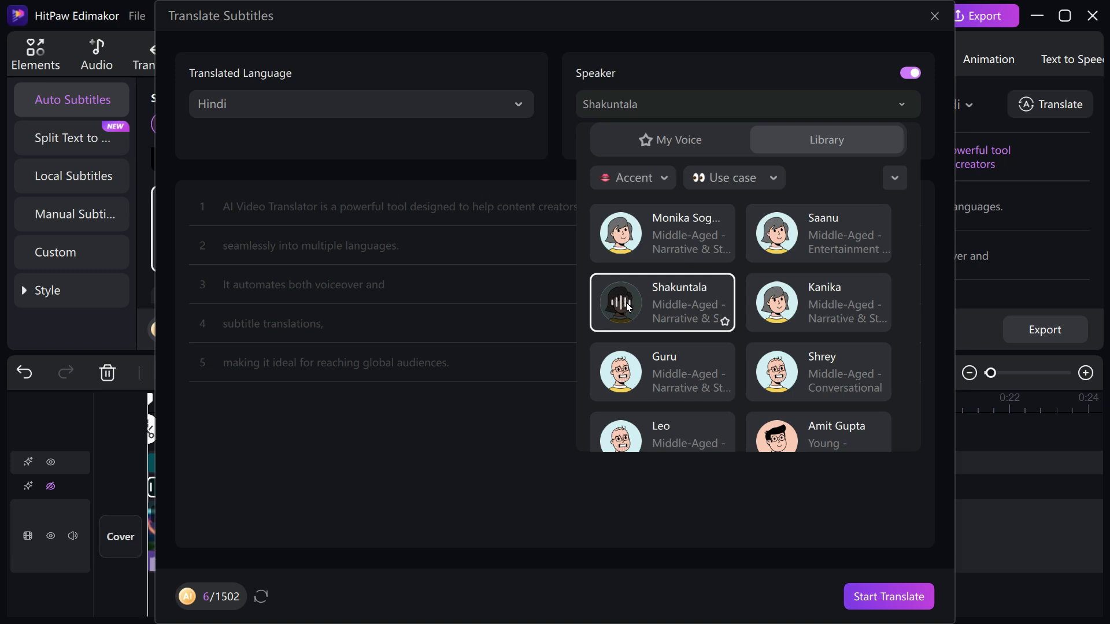
Choose the Kanika voice, translate the subtitles with its voiceover and add the result to the project.
{"action": "left_click", "coordinate": [784, 307]}
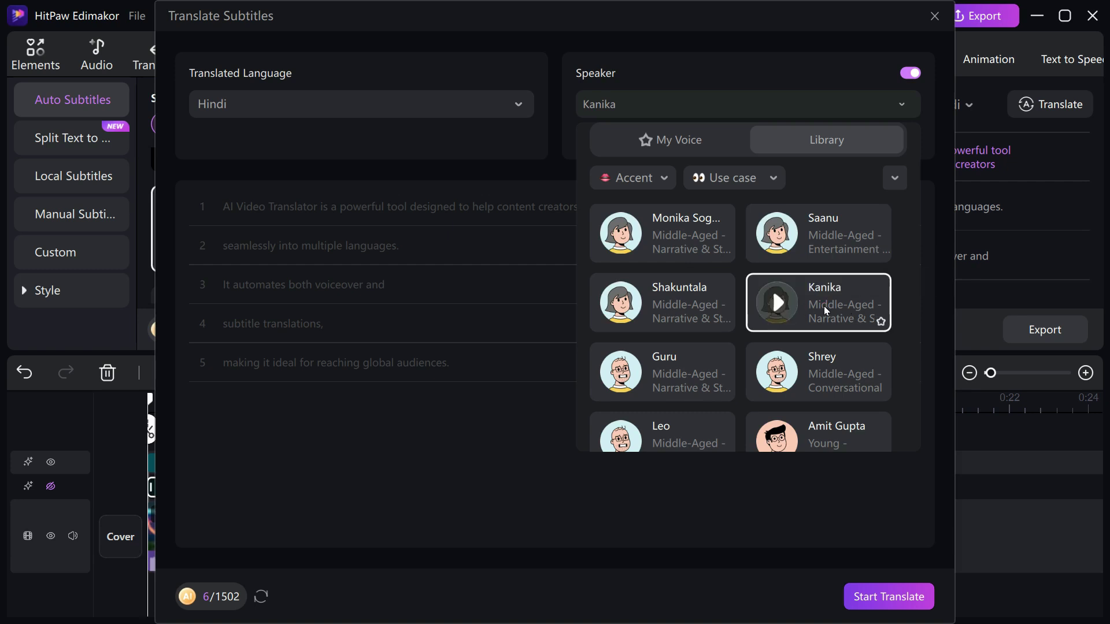
{"action": "left_click", "coordinate": [875, 602]}
{"action": "left_click", "coordinate": [875, 601]}
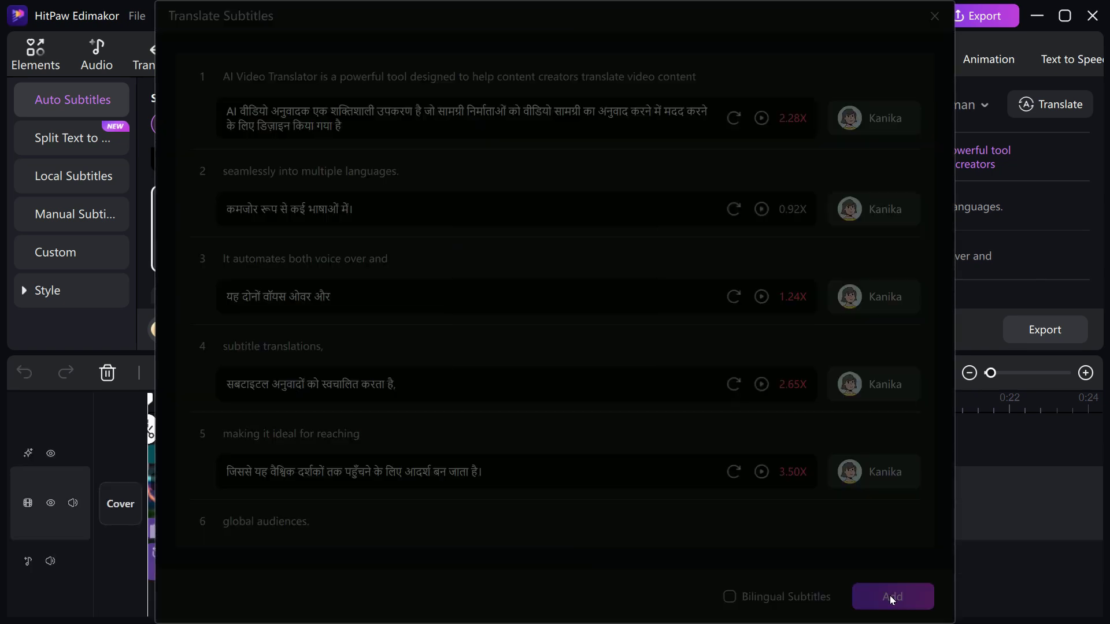
Add the Hindi subtitles and voiceover to the timeline, then mute the sample video track's original audio and play the result.
{"action": "left_click", "coordinate": [889, 596]}
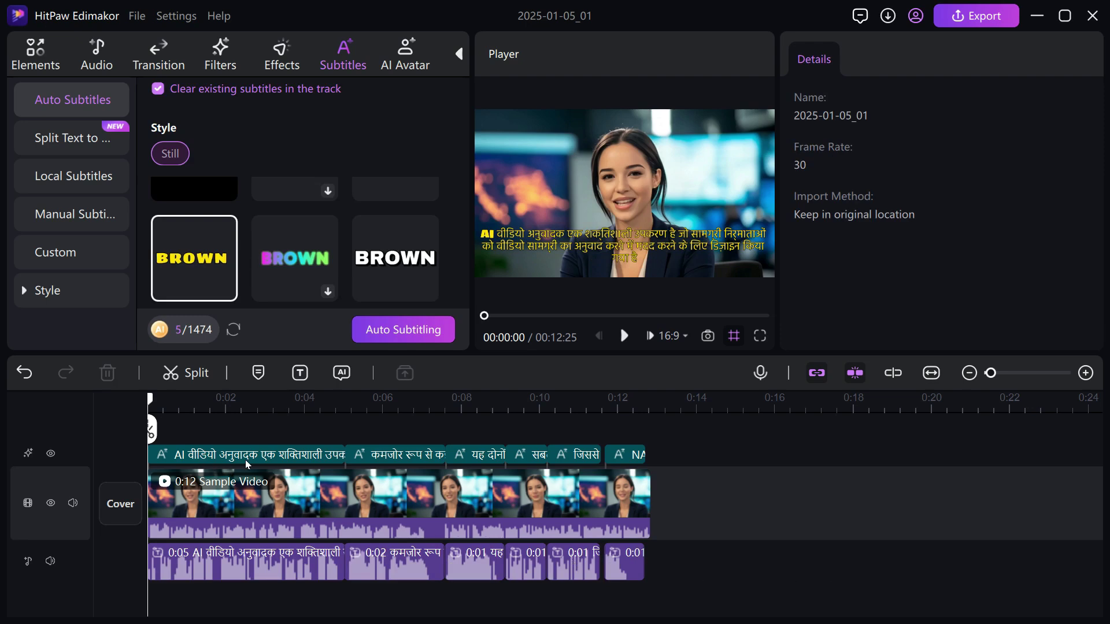
{"action": "left_click", "coordinate": [220, 509]}
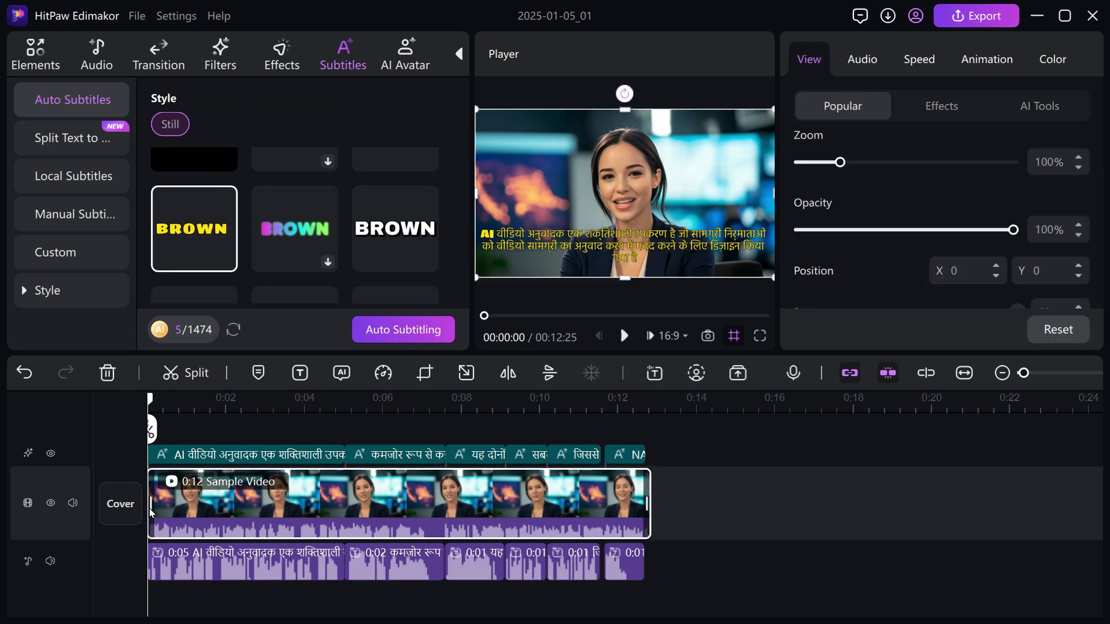
{"action": "left_click", "coordinate": [73, 503]}
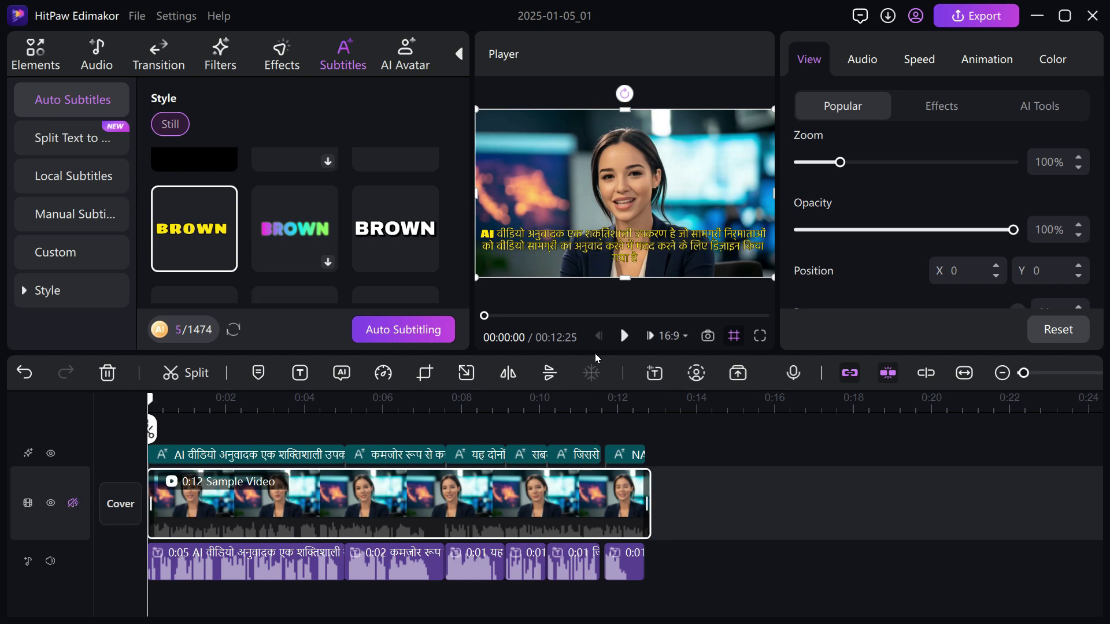
{"action": "left_click", "coordinate": [625, 337]}
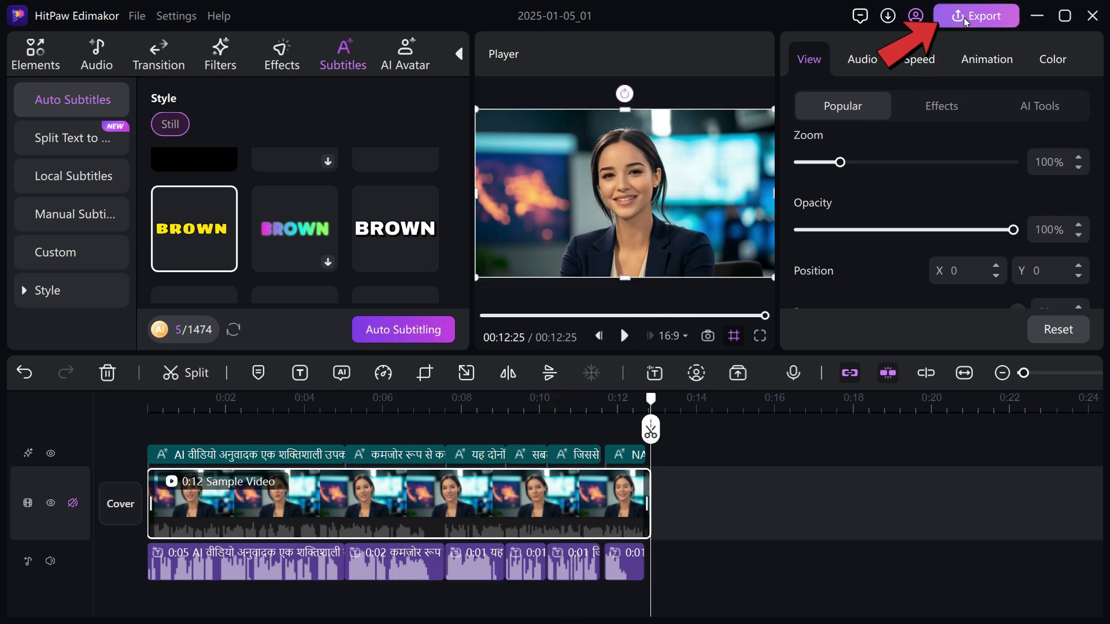
Export the translated video as MP4 at 1080P with H264 encoding and 30 fps, without a separate subtitle file.
{"action": "left_click", "coordinate": [966, 18]}
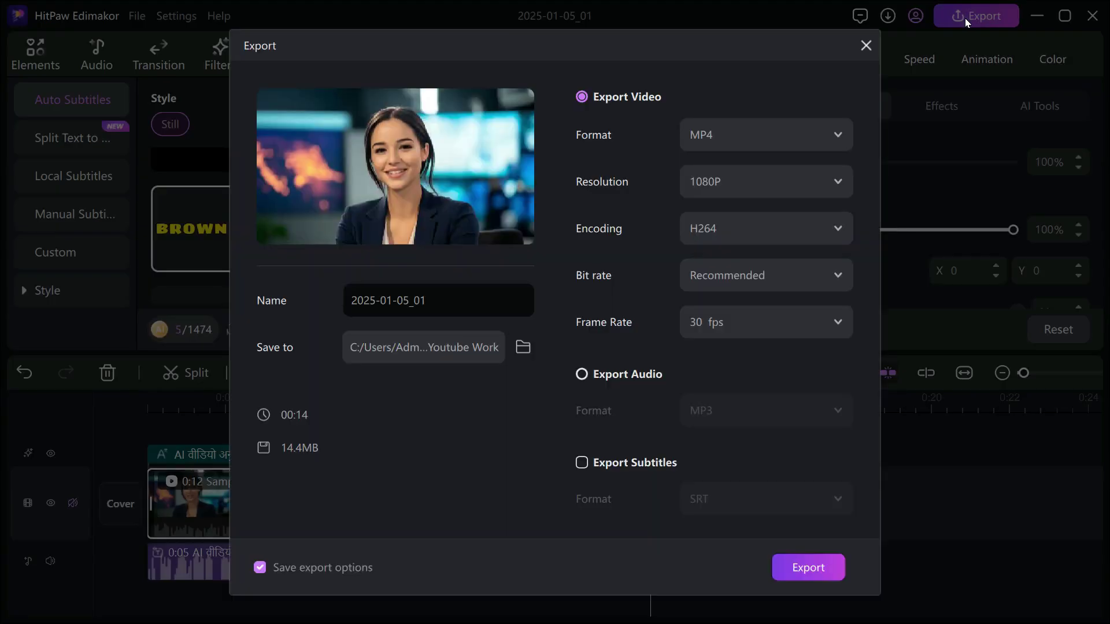
{"action": "left_click", "coordinate": [581, 464]}
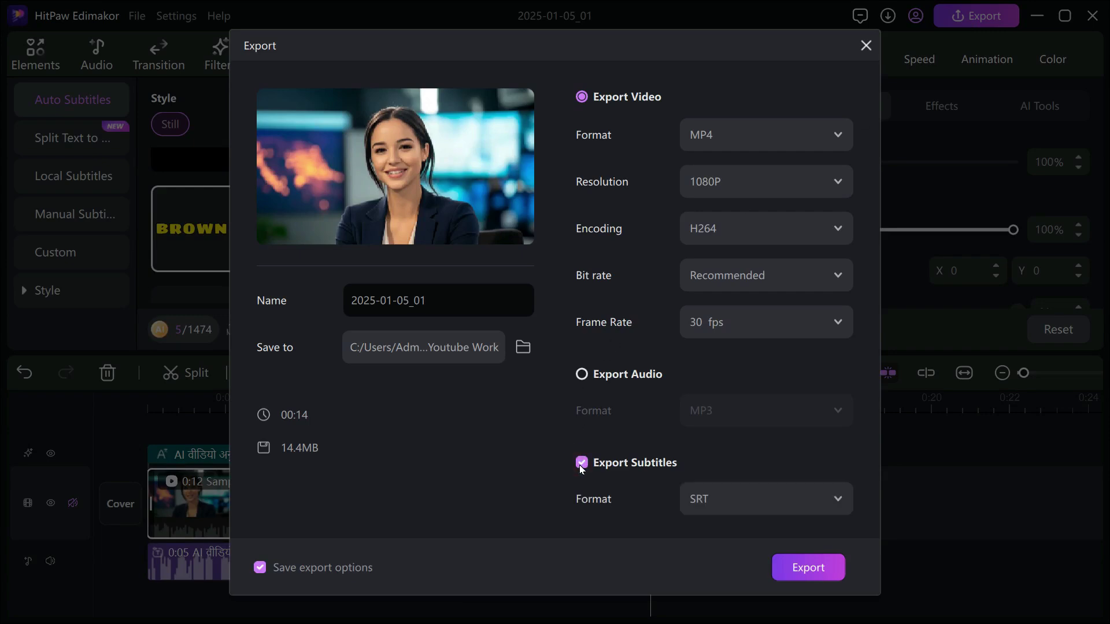
{"action": "left_click", "coordinate": [838, 500]}
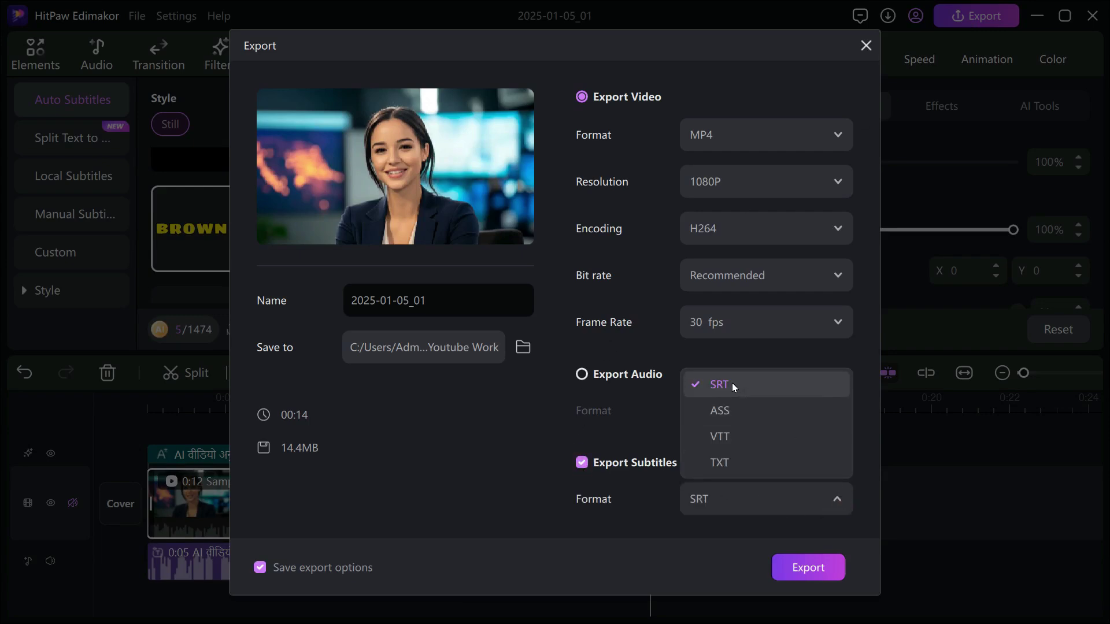
{"action": "left_click", "coordinate": [581, 464]}
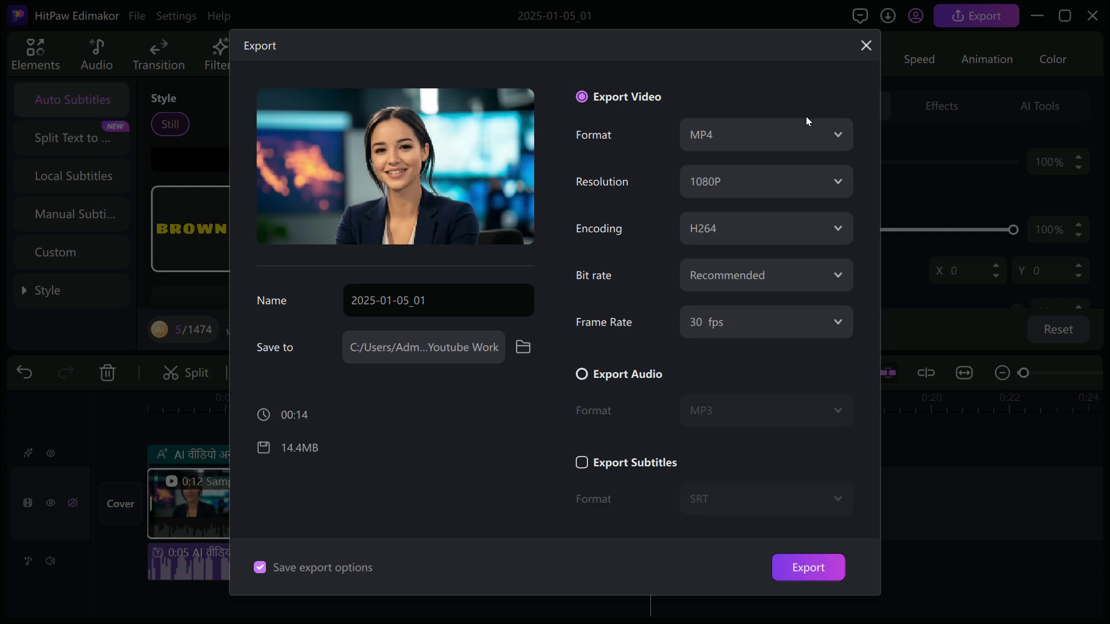
{"action": "left_click", "coordinate": [807, 568]}
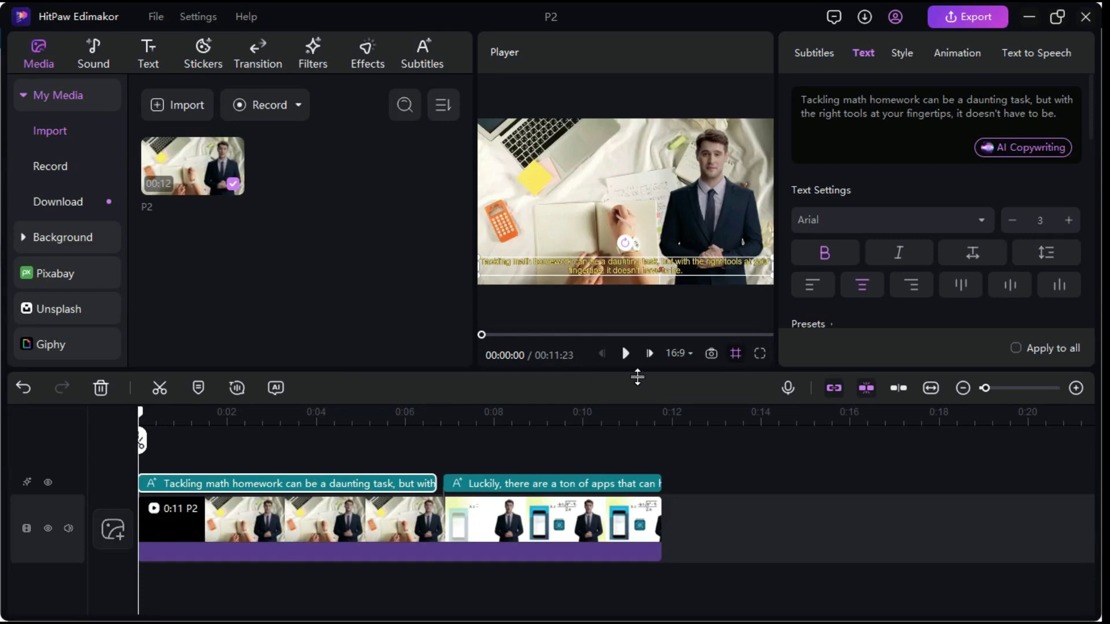
Play the opening seconds of the P2 project and return the playhead to the start.
{"action": "left_click", "coordinate": [625, 354]}
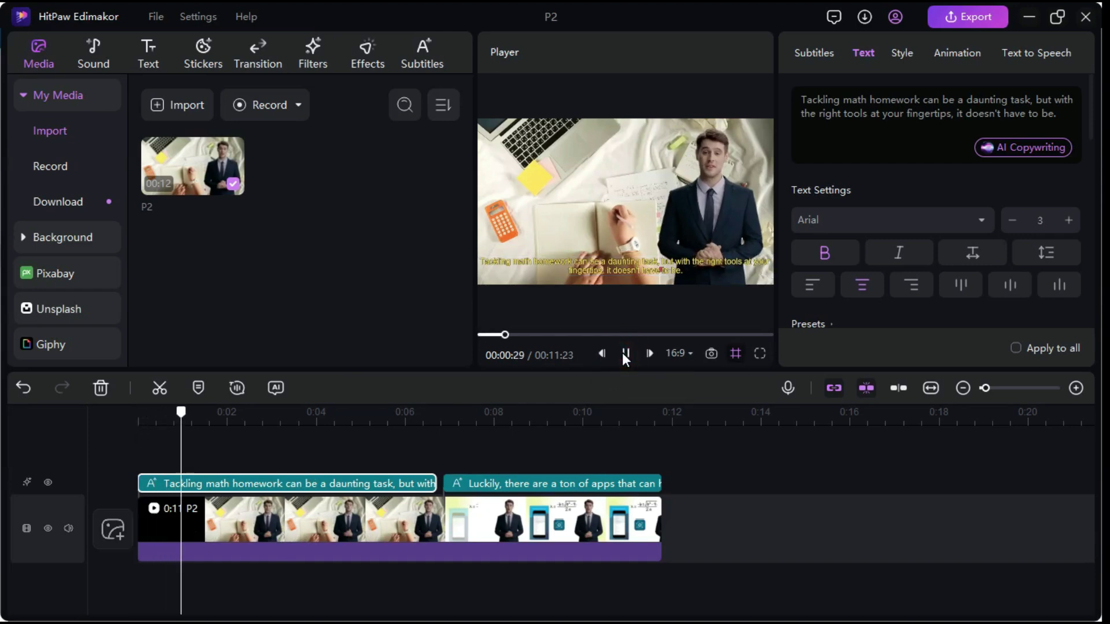
{"action": "left_click", "coordinate": [625, 353]}
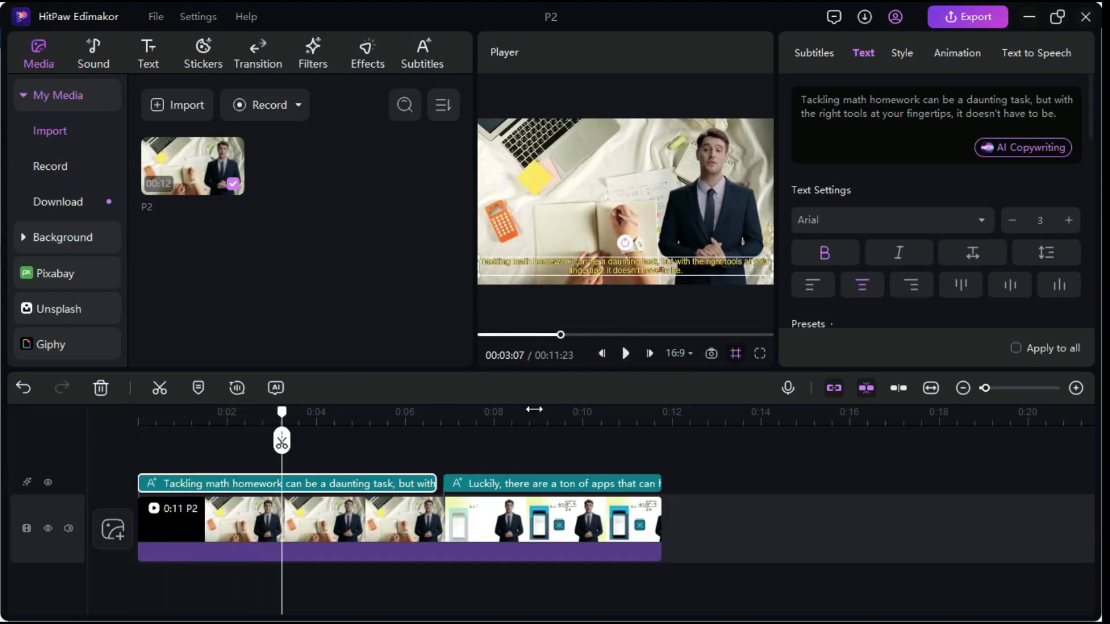
{"action": "left_click_drag", "start_coordinate": [281, 411], "coordinate": [138, 428]}
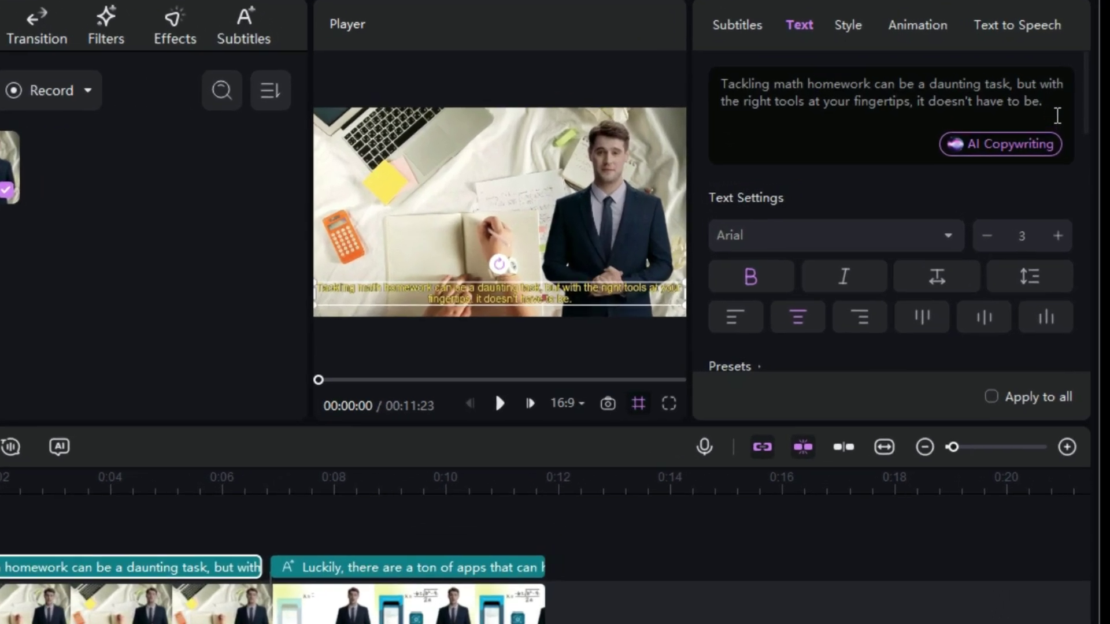
Open the text-to-speech settings for the first subtitle, review the speaker languages and keep English (USA).
{"action": "left_click_drag", "start_coordinate": [1050, 108], "coordinate": [723, 87]}
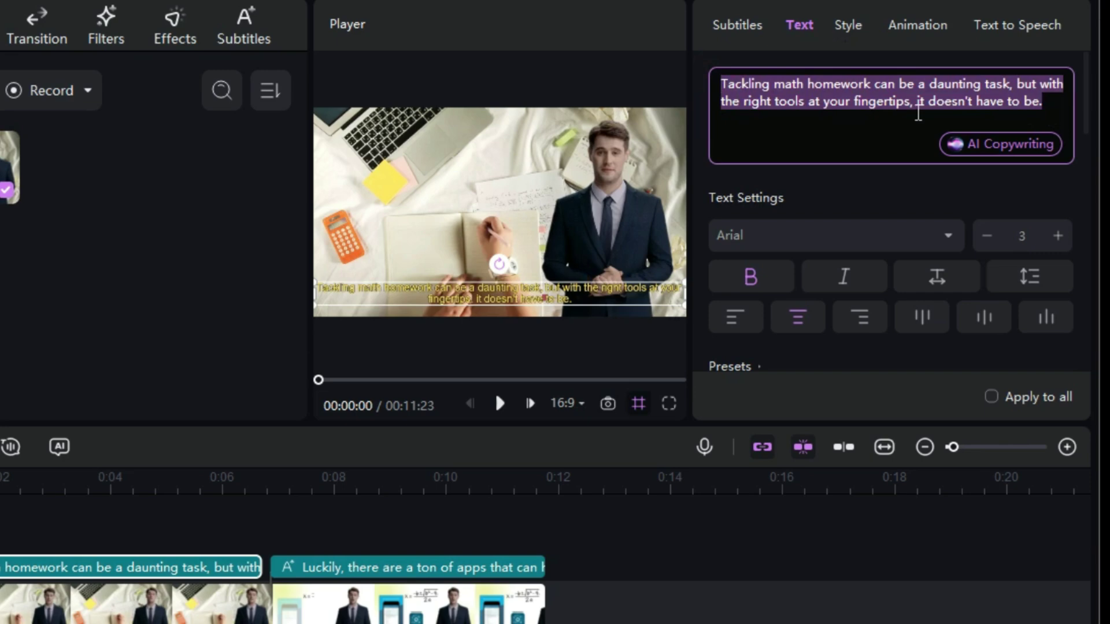
{"action": "left_click", "coordinate": [1010, 26]}
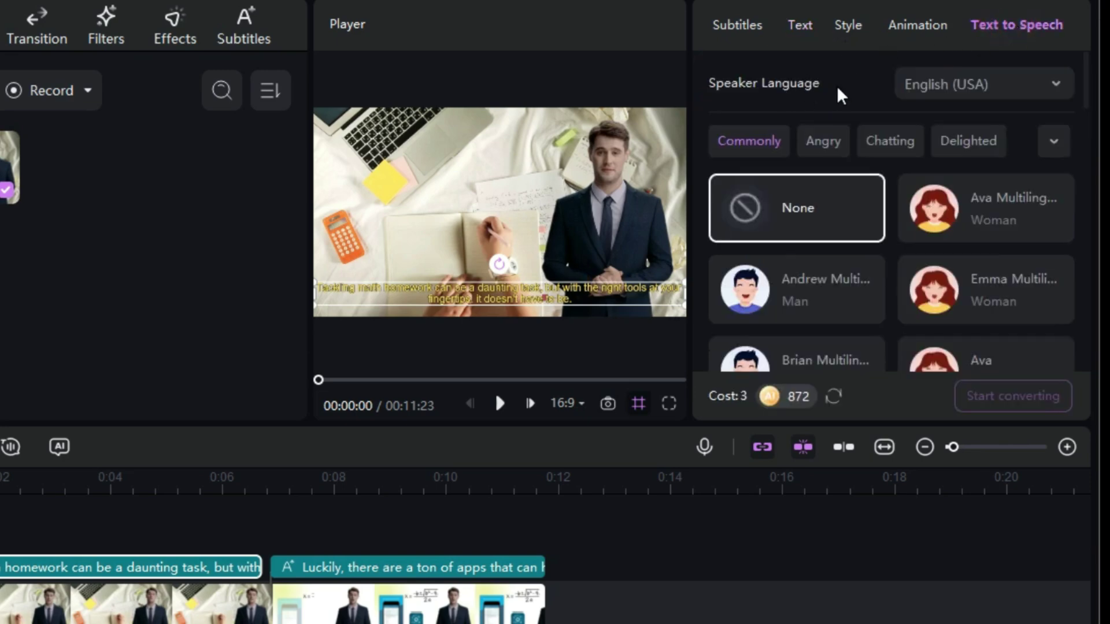
{"action": "left_click", "coordinate": [1057, 91]}
{"action": "scroll", "coordinate": [991, 198], "scroll_direction": "down", "scroll_amount": 5}
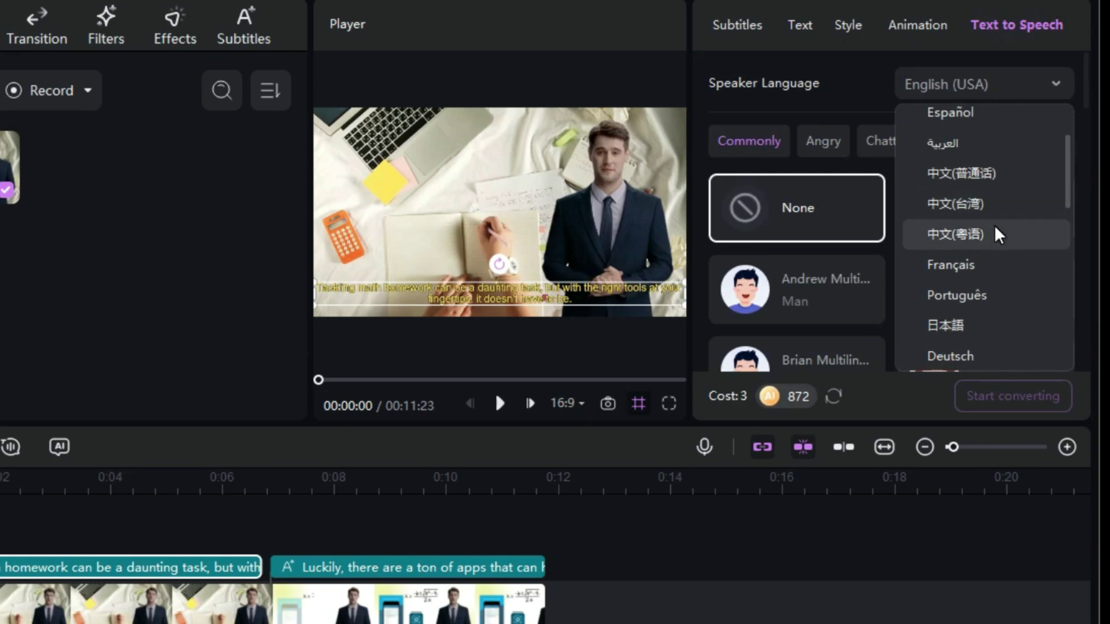
{"action": "scroll", "coordinate": [1001, 239], "scroll_direction": "up", "scroll_amount": 3}
{"action": "left_click", "coordinate": [1041, 196]}
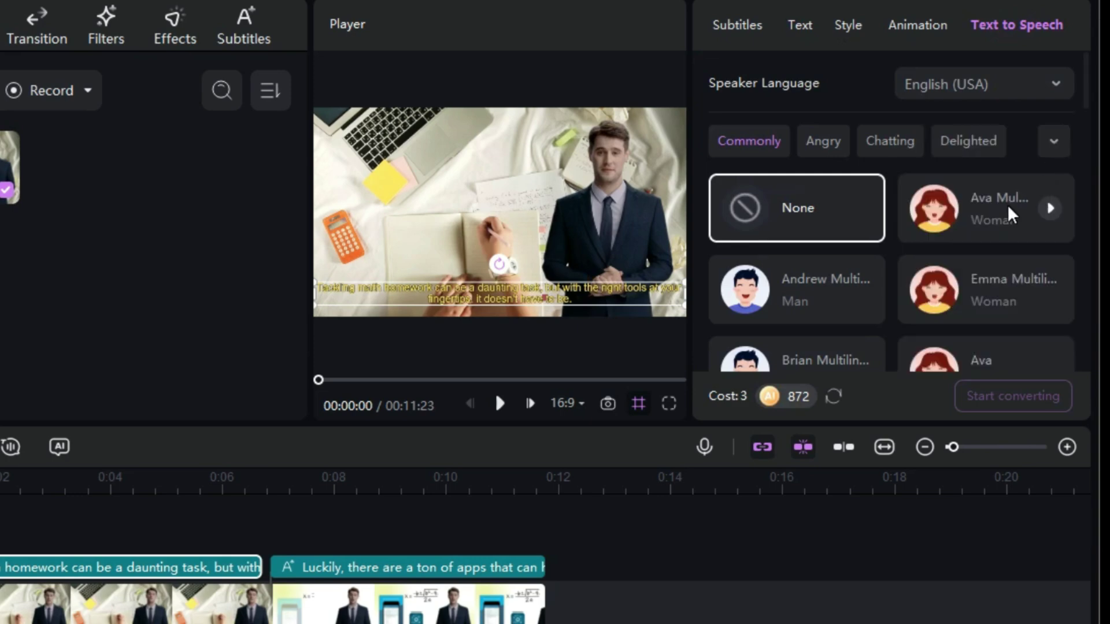
Browse the English speaker voices and preview the multilingual Andrew and Ava voices.
{"action": "scroll", "coordinate": [1010, 215], "scroll_direction": "down", "scroll_amount": 2}
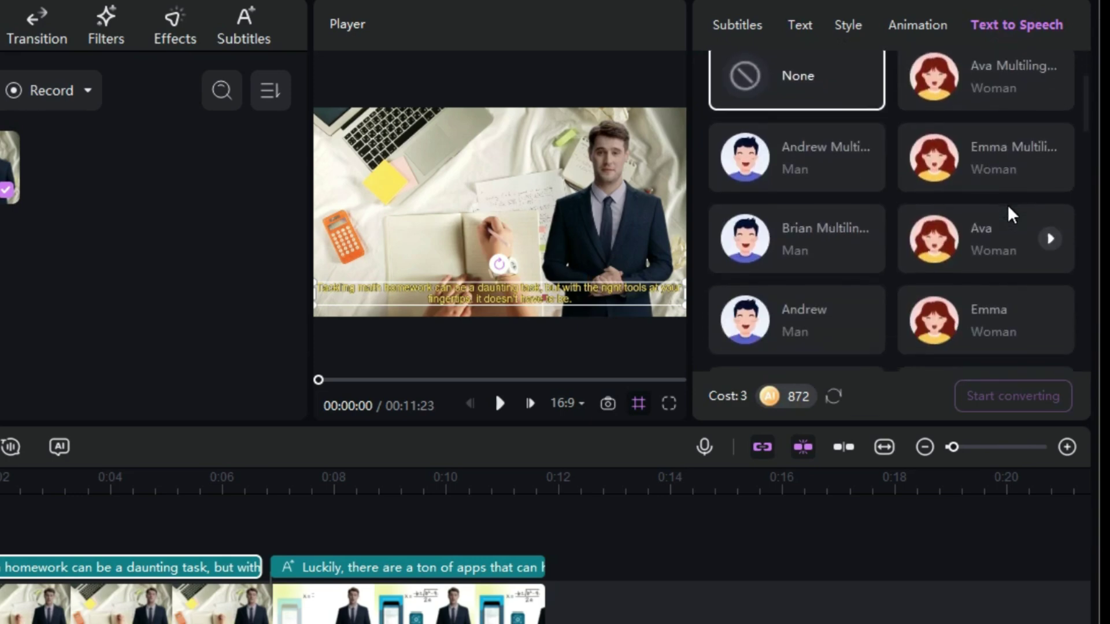
{"action": "scroll", "coordinate": [1010, 215], "scroll_direction": "down", "scroll_amount": 4}
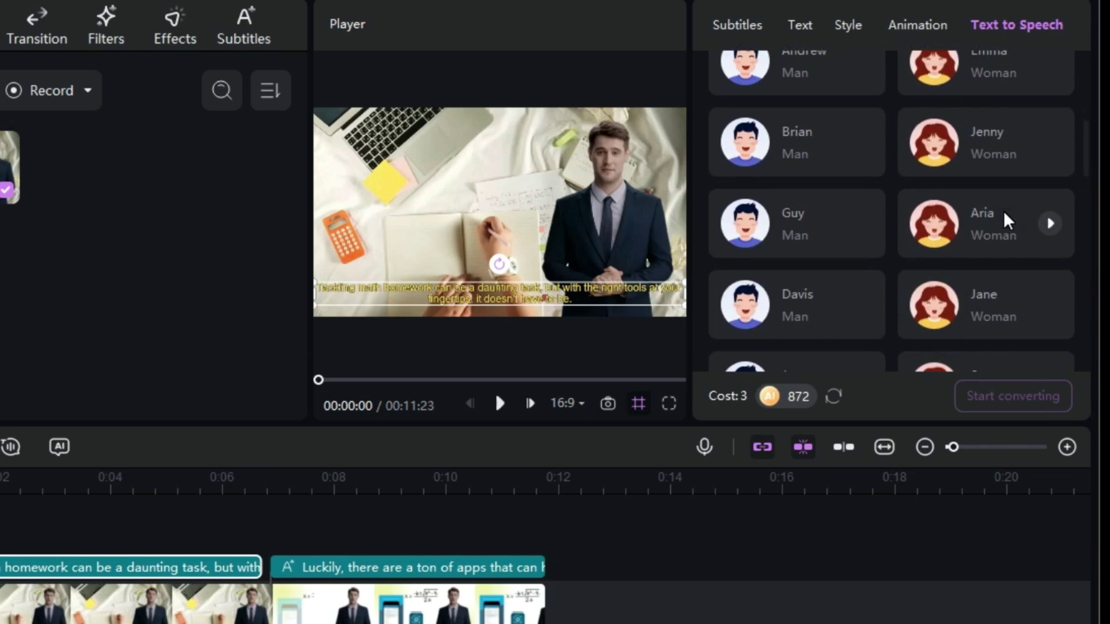
{"action": "scroll", "coordinate": [1009, 220], "scroll_direction": "up", "scroll_amount": 7}
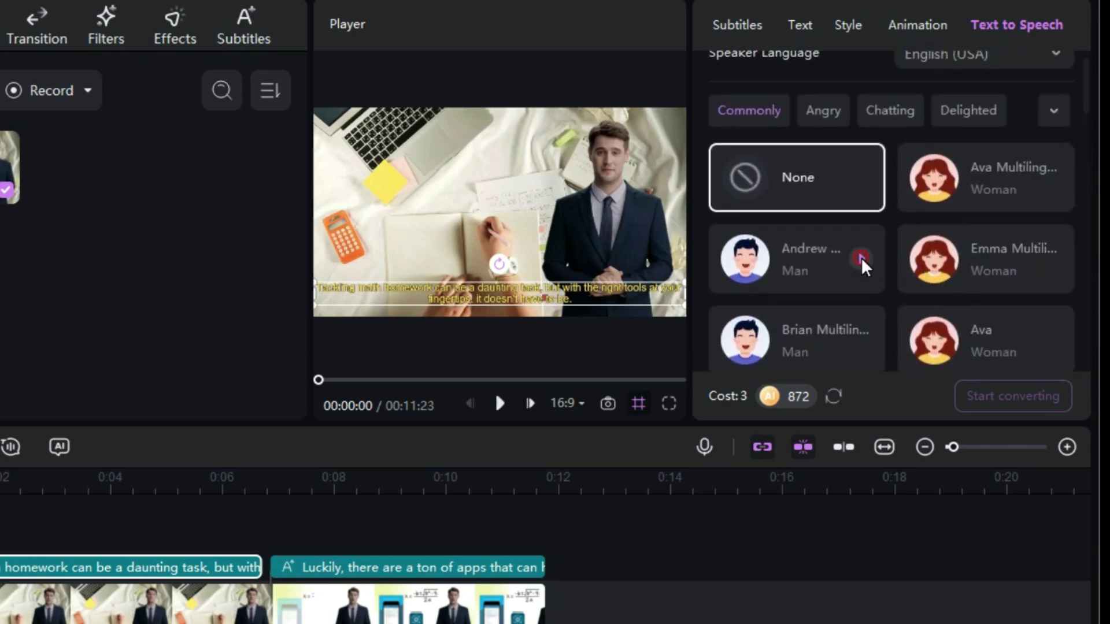
{"action": "left_click", "coordinate": [861, 260]}
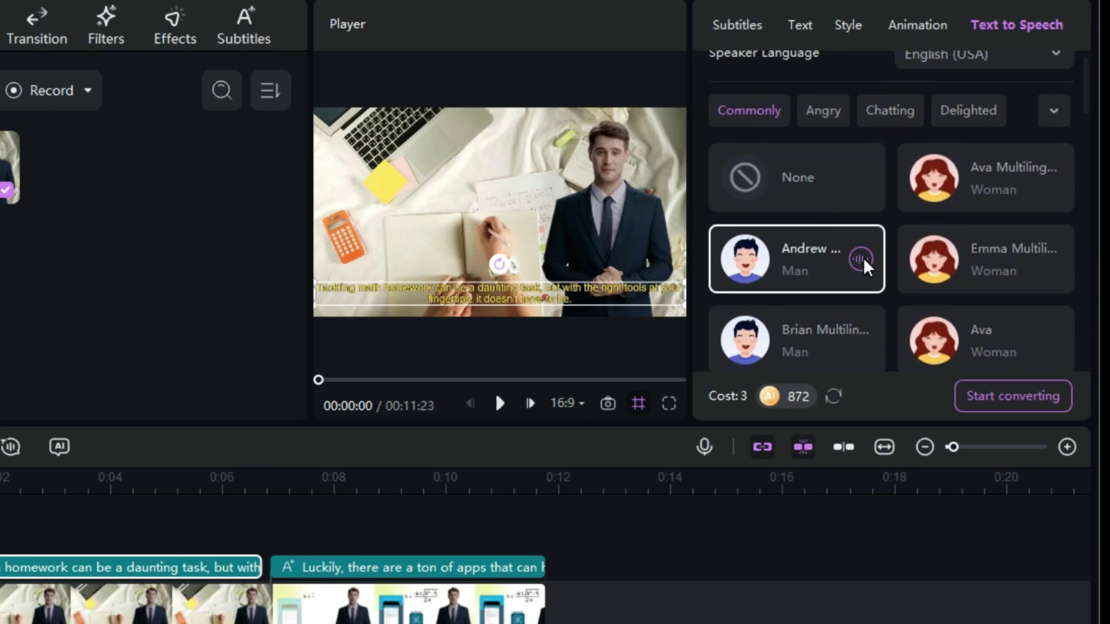
{"action": "left_click", "coordinate": [1051, 184]}
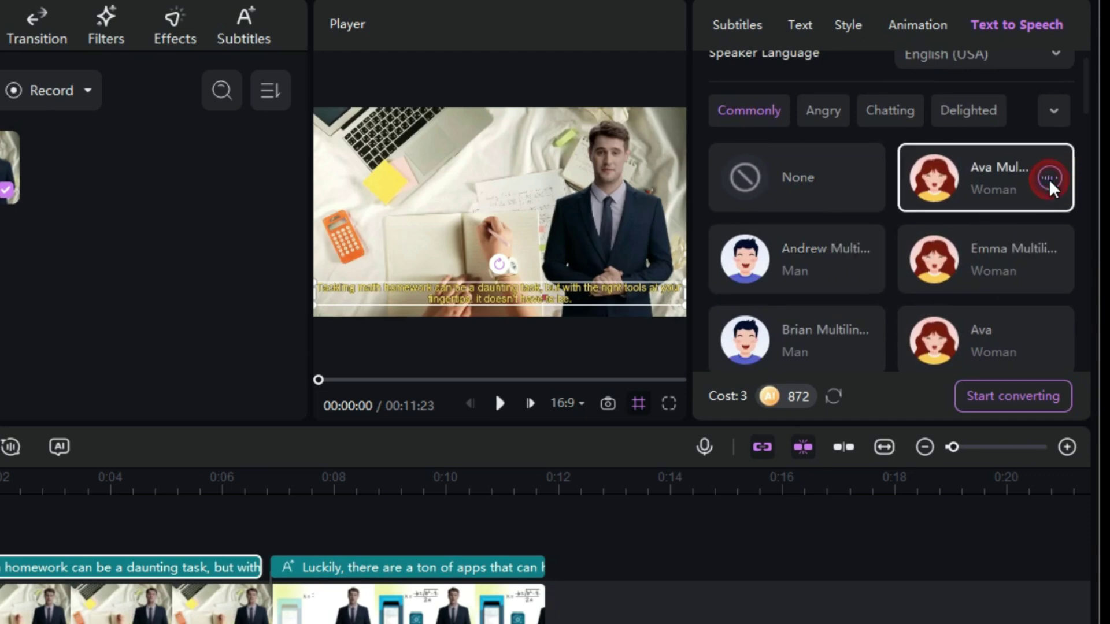
Convert the first subtitle to speech with the non-multilingual Andrew voice and play the resulting voiceover.
{"action": "scroll", "coordinate": [938, 231], "scroll_direction": "down", "scroll_amount": 2}
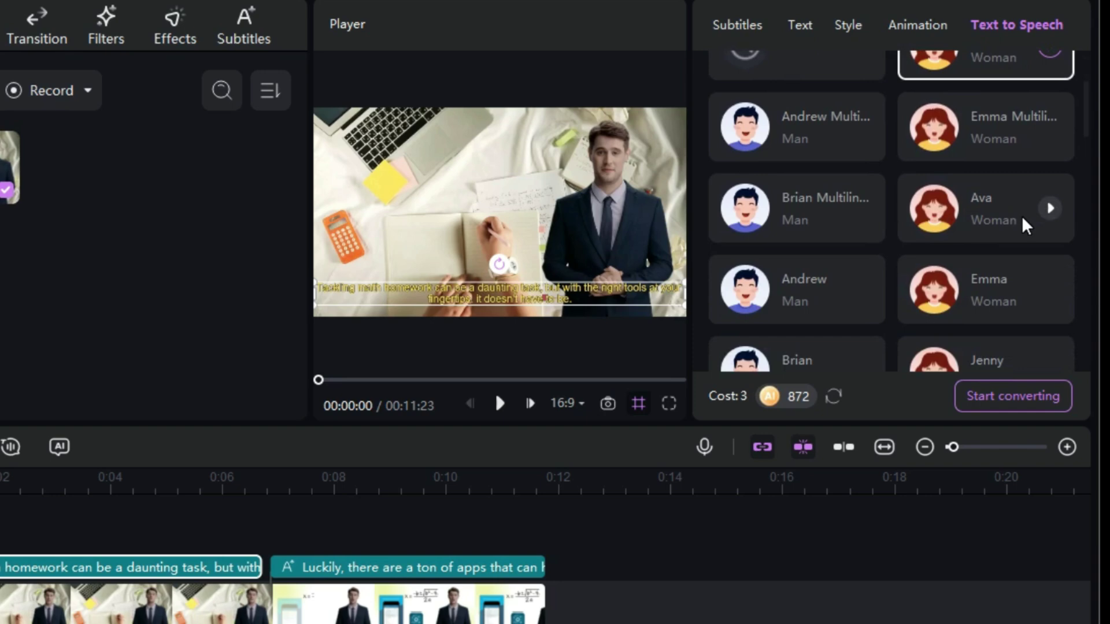
{"action": "scroll", "coordinate": [995, 232], "scroll_direction": "down", "scroll_amount": 2}
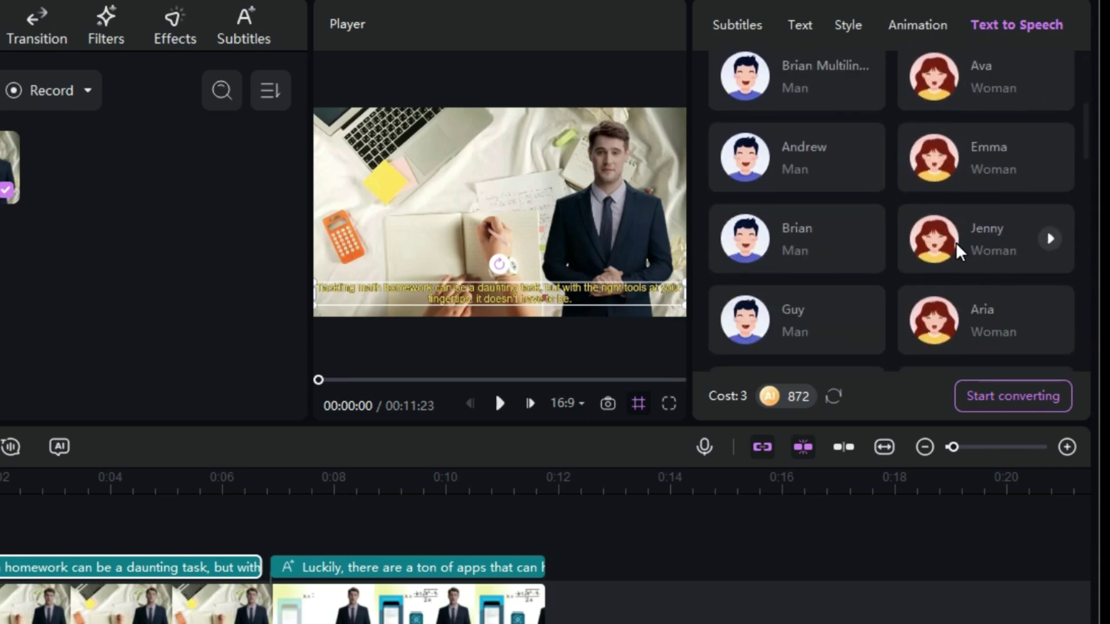
{"action": "left_click", "coordinate": [860, 159]}
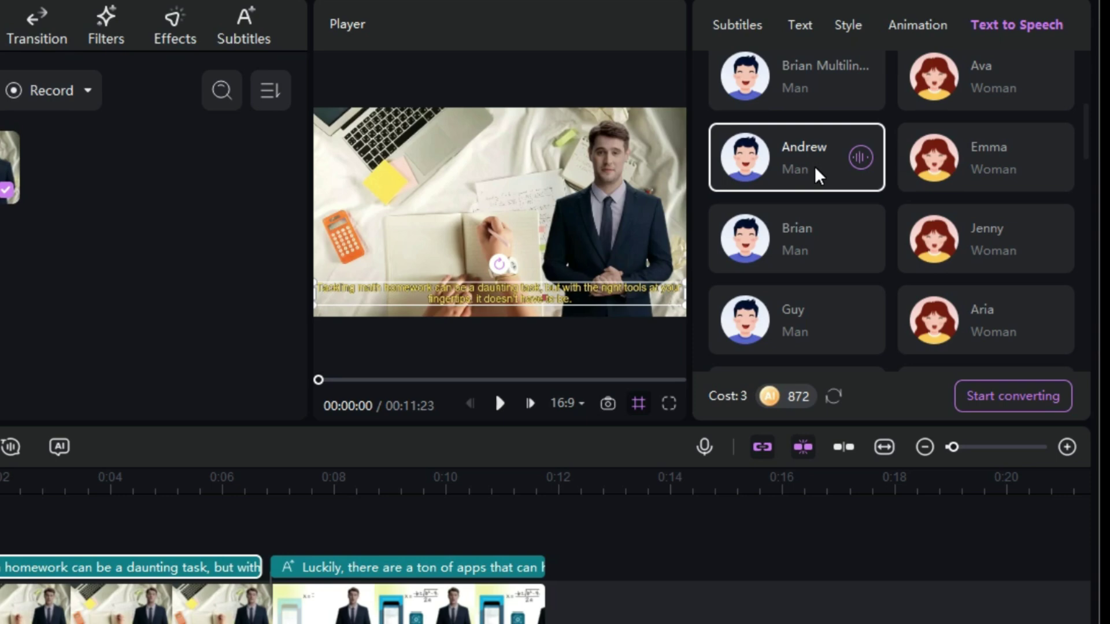
{"action": "left_click", "coordinate": [1008, 395]}
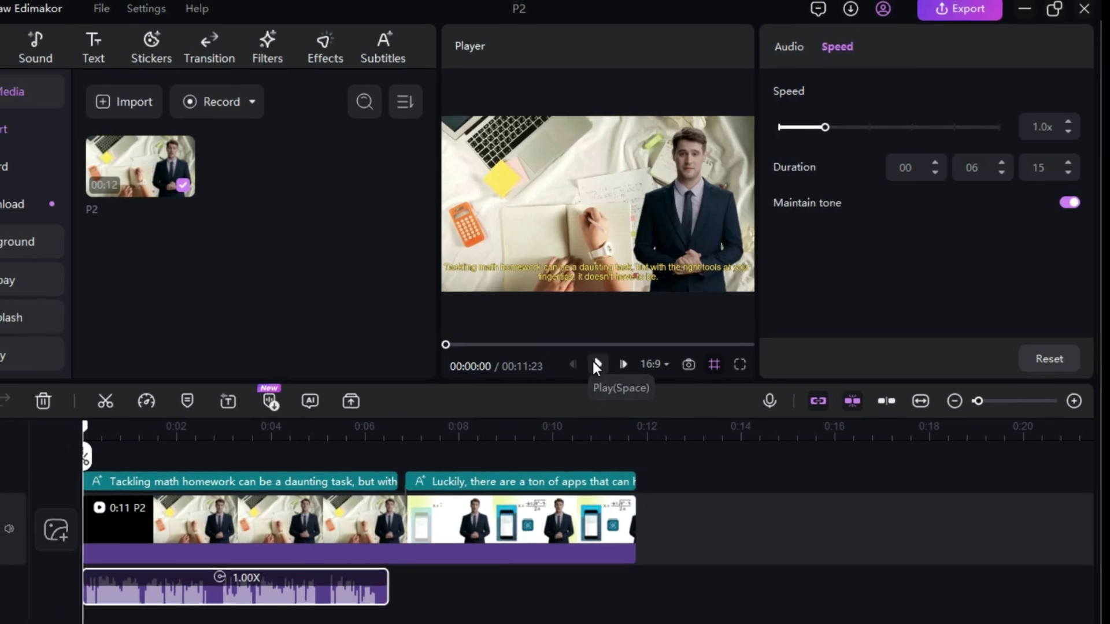
{"action": "left_click", "coordinate": [596, 364]}
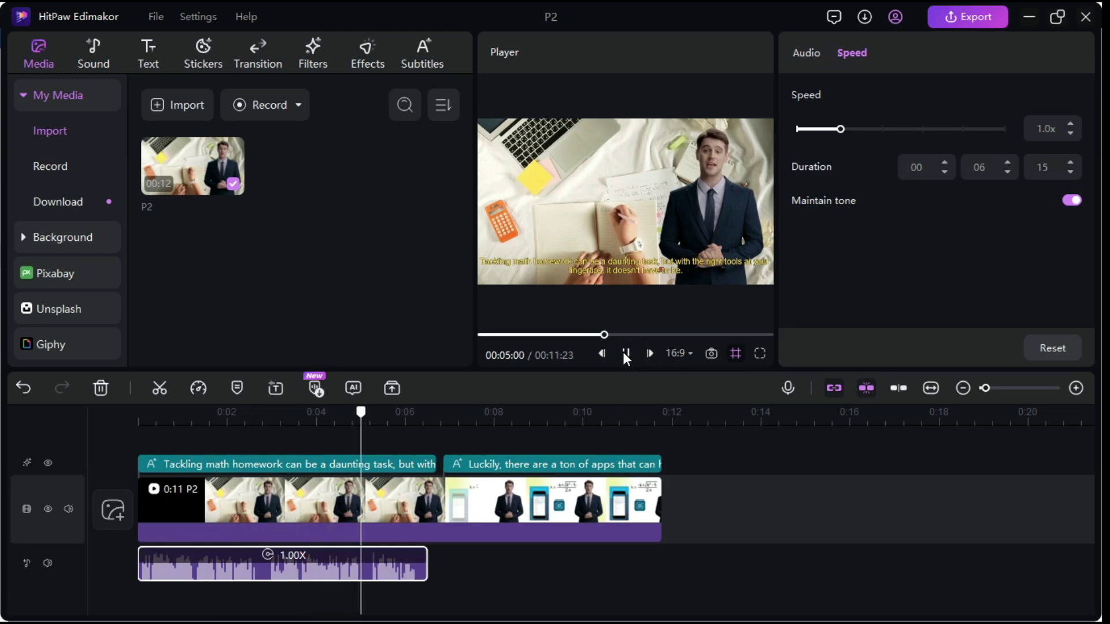
{"action": "left_click", "coordinate": [624, 353]}
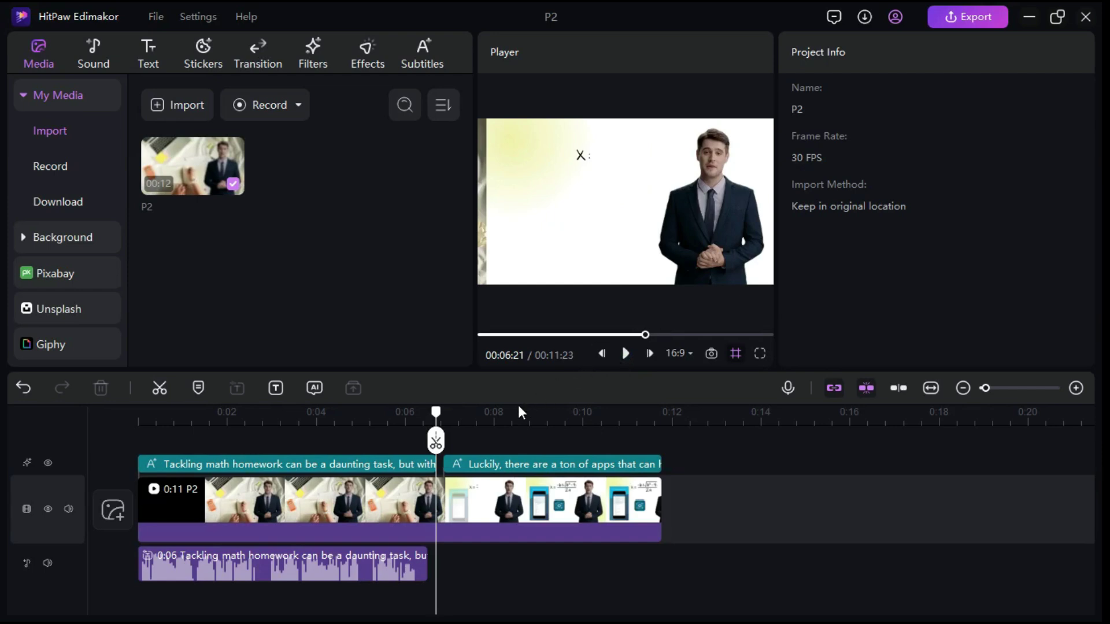
Try Remove Background on the P2 clip near 8 seconds and apply Blur Background at 50% instead.
{"action": "left_click", "coordinate": [496, 414]}
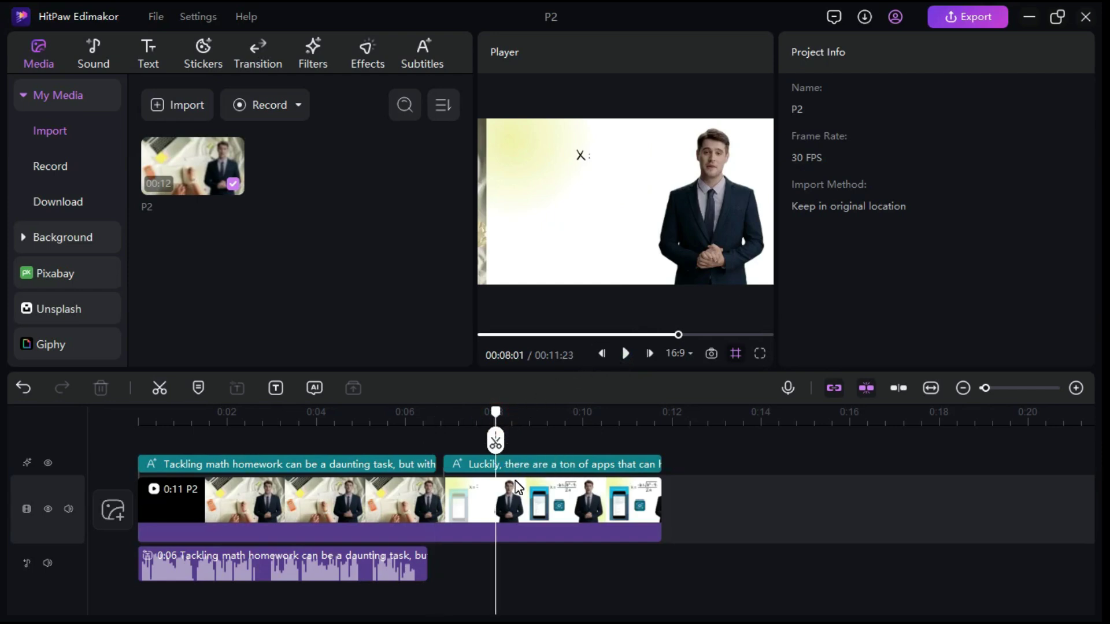
{"action": "left_click", "coordinate": [537, 495]}
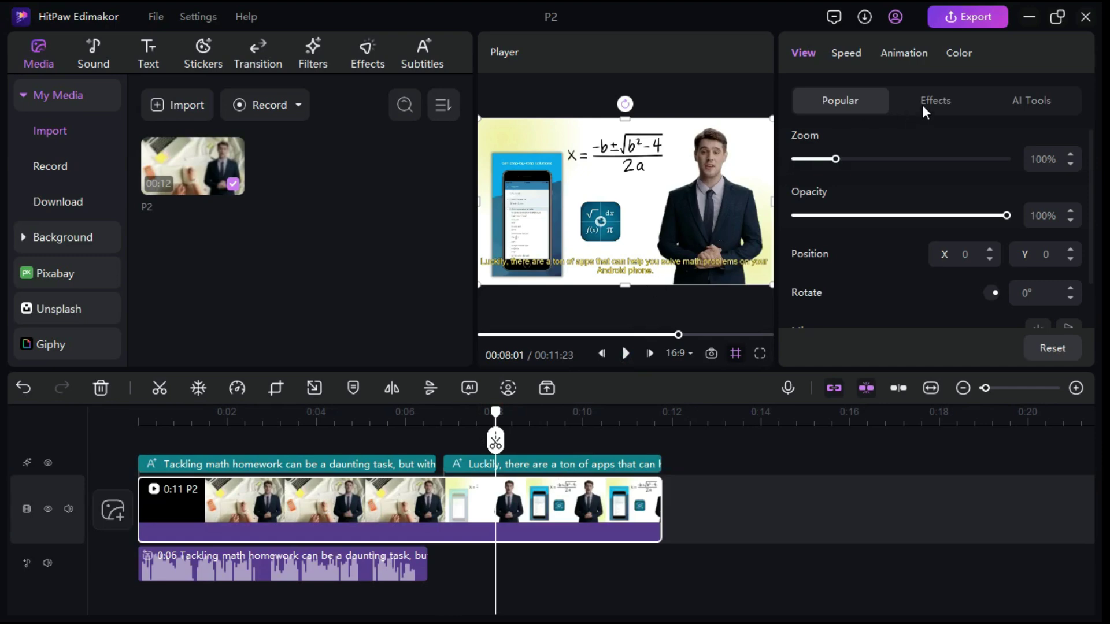
{"action": "left_click", "coordinate": [1035, 102]}
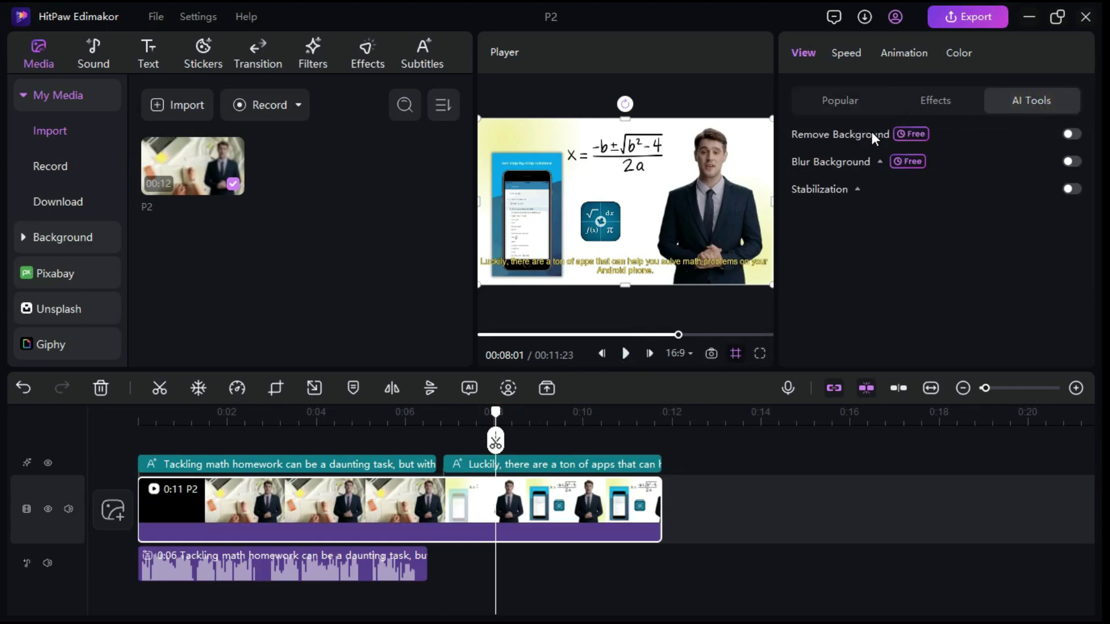
{"action": "left_click", "coordinate": [1070, 132]}
{"action": "left_click", "coordinate": [1072, 159]}
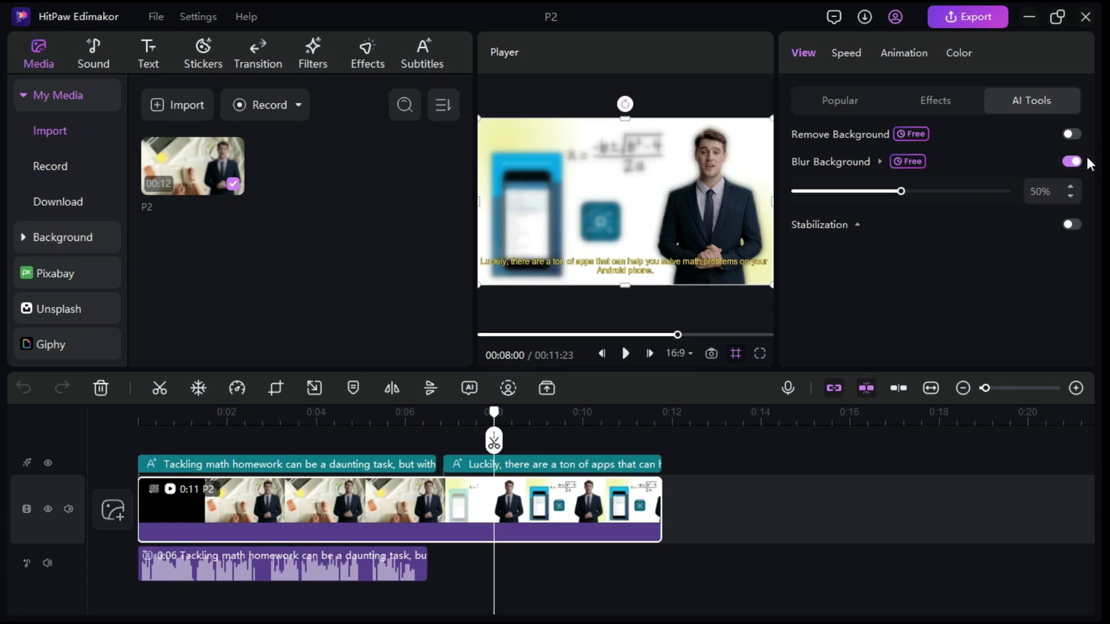
Browse the Cheerful music tracks and the default and trending text templates.
{"action": "left_click", "coordinate": [89, 46]}
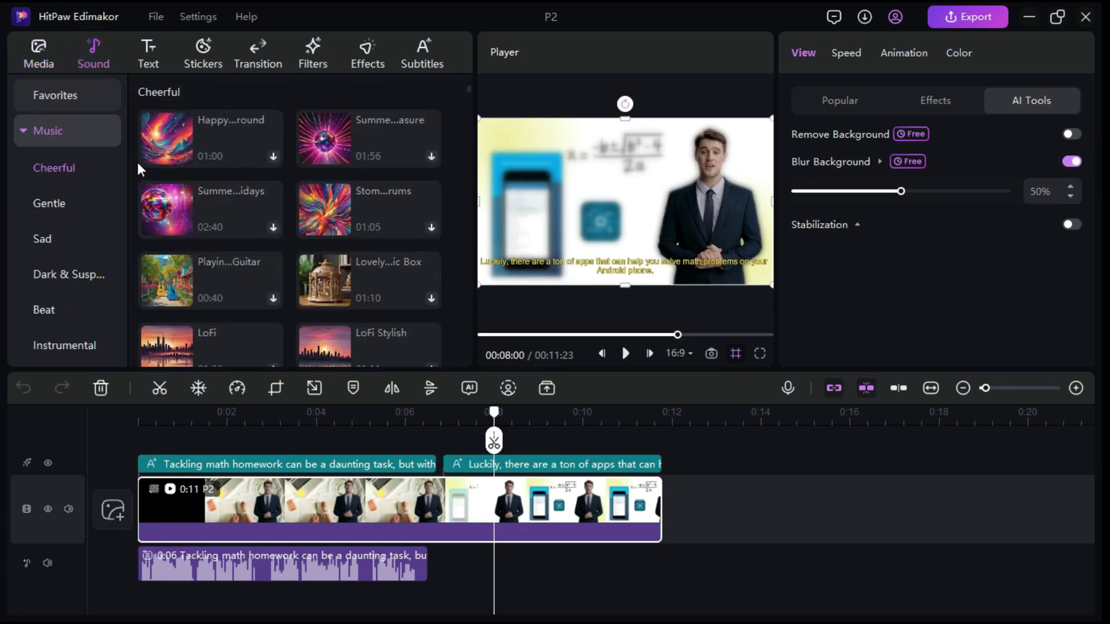
{"action": "scroll", "coordinate": [204, 215], "scroll_direction": "down", "scroll_amount": 5}
{"action": "scroll", "coordinate": [195, 230], "scroll_direction": "up", "scroll_amount": 5}
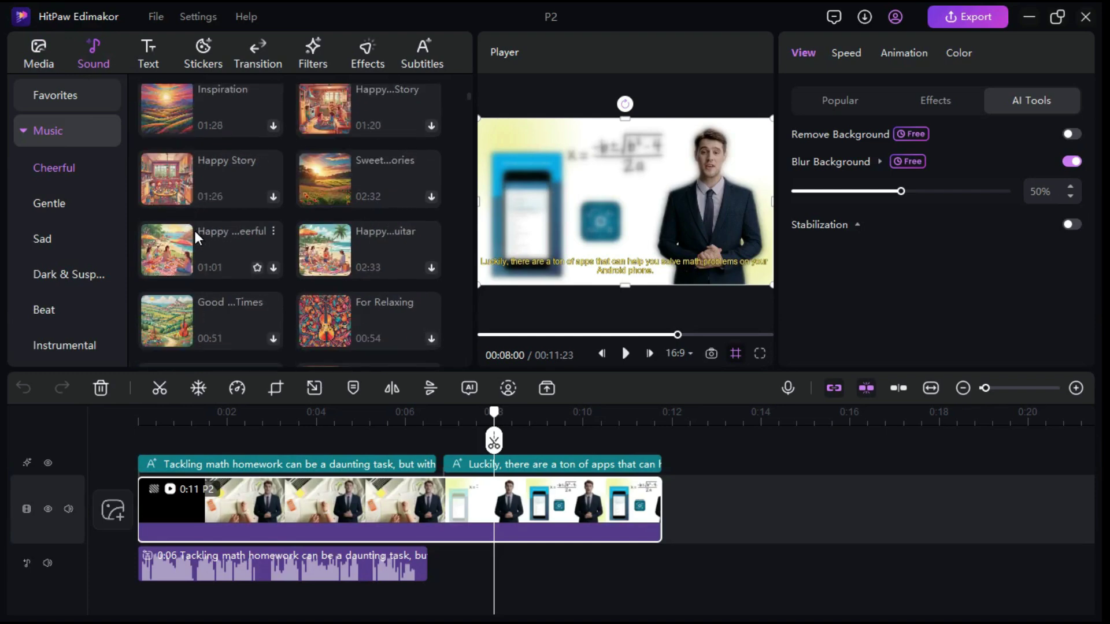
{"action": "left_click", "coordinate": [146, 48]}
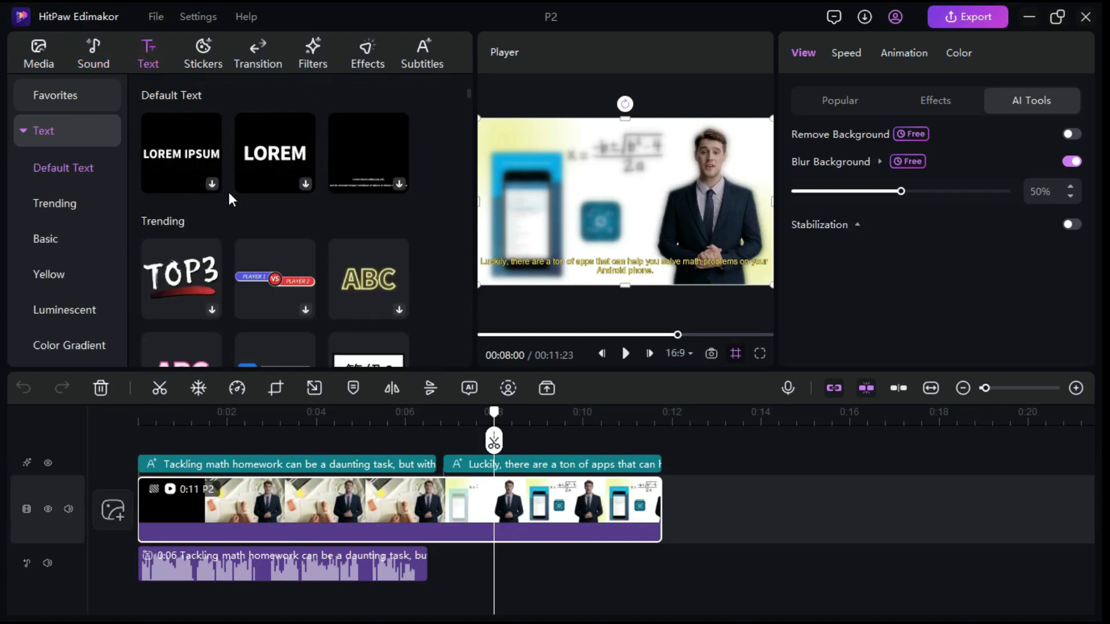
{"action": "scroll", "coordinate": [230, 196], "scroll_direction": "down", "scroll_amount": 5}
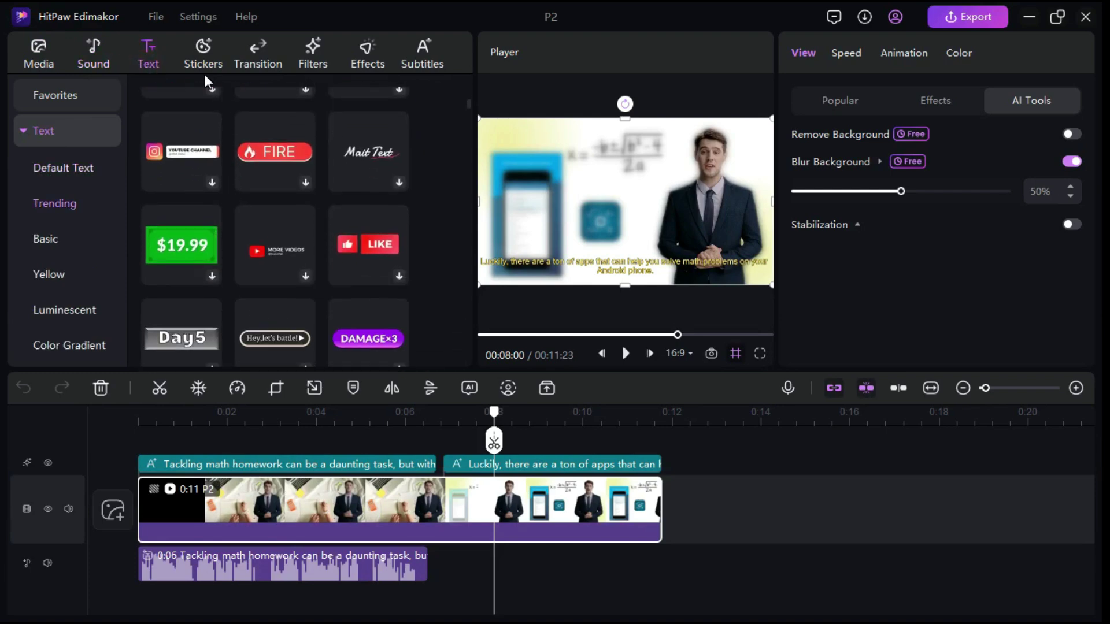
Browse the animated designs in the sticker library.
{"action": "left_click", "coordinate": [206, 53]}
{"action": "scroll", "coordinate": [336, 199], "scroll_direction": "down", "scroll_amount": 2}
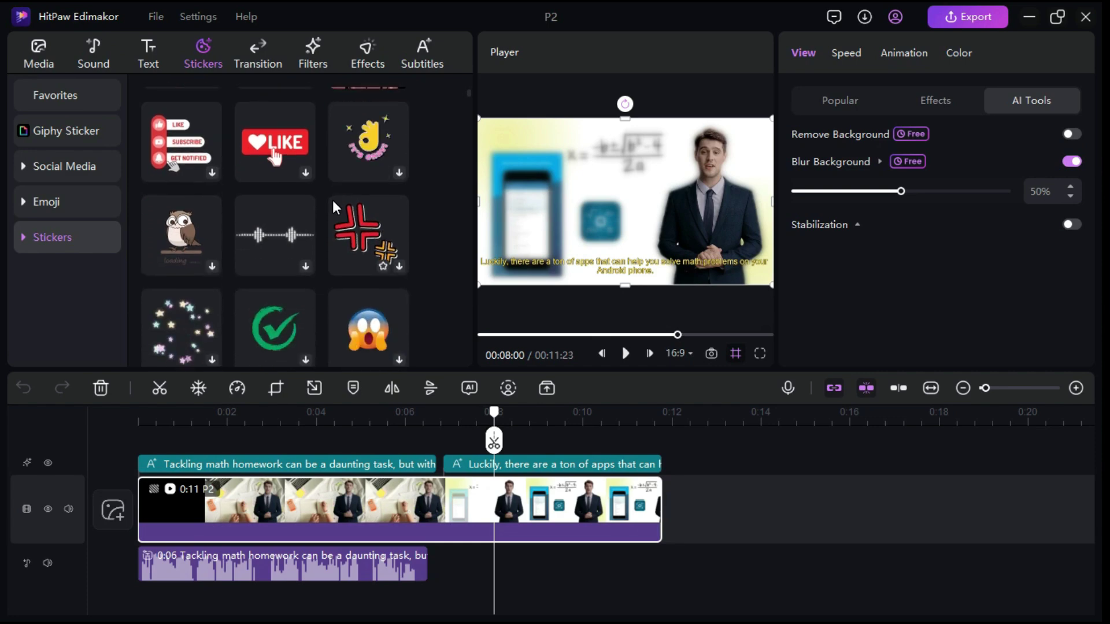
{"action": "scroll", "coordinate": [331, 200], "scroll_direction": "down", "scroll_amount": 8}
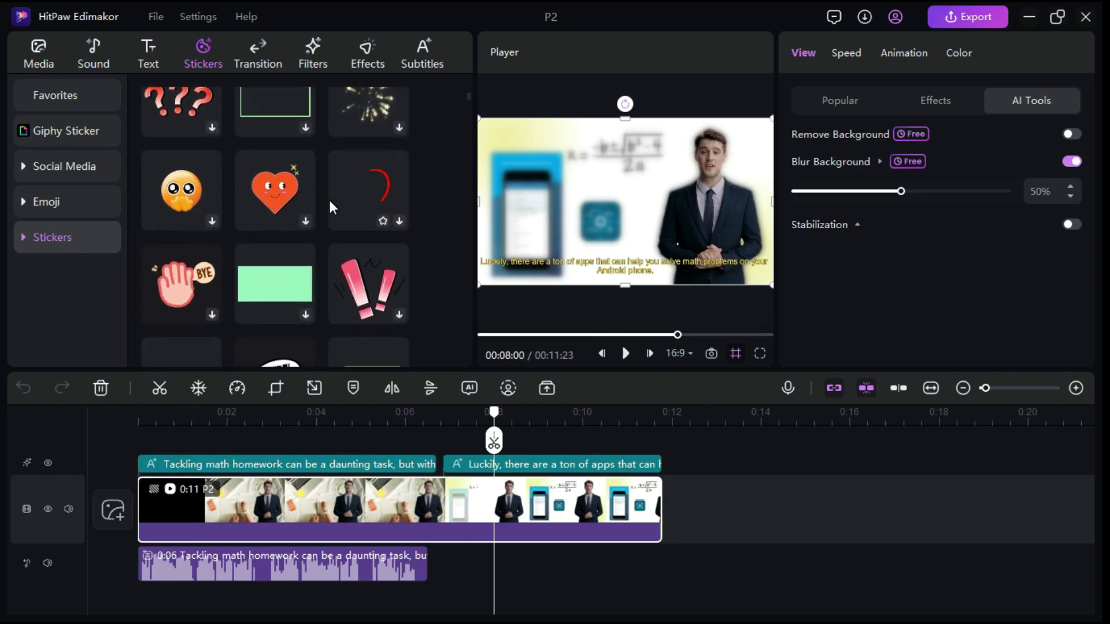
{"action": "scroll", "coordinate": [329, 200], "scroll_direction": "down", "scroll_amount": 2}
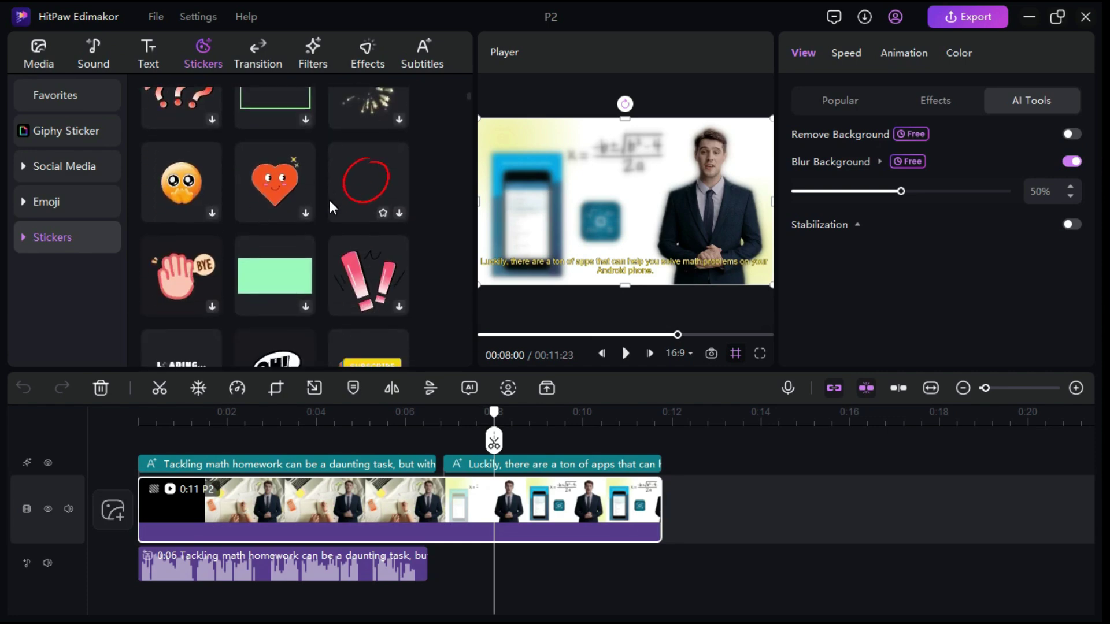
Look through the transition library and the trending filters.
{"action": "left_click", "coordinate": [263, 56]}
{"action": "left_click", "coordinate": [312, 51]}
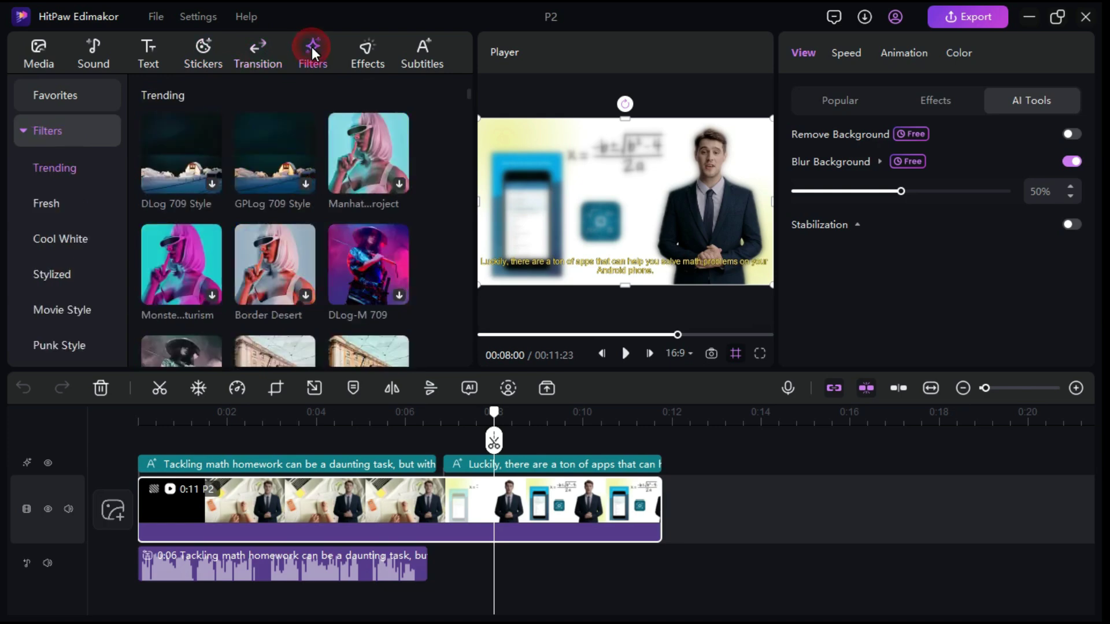
{"action": "scroll", "coordinate": [296, 190], "scroll_direction": "down", "scroll_amount": 2}
Preview the Fire Border effect from the trending video effects and look through the other effects.
{"action": "left_click", "coordinate": [364, 54]}
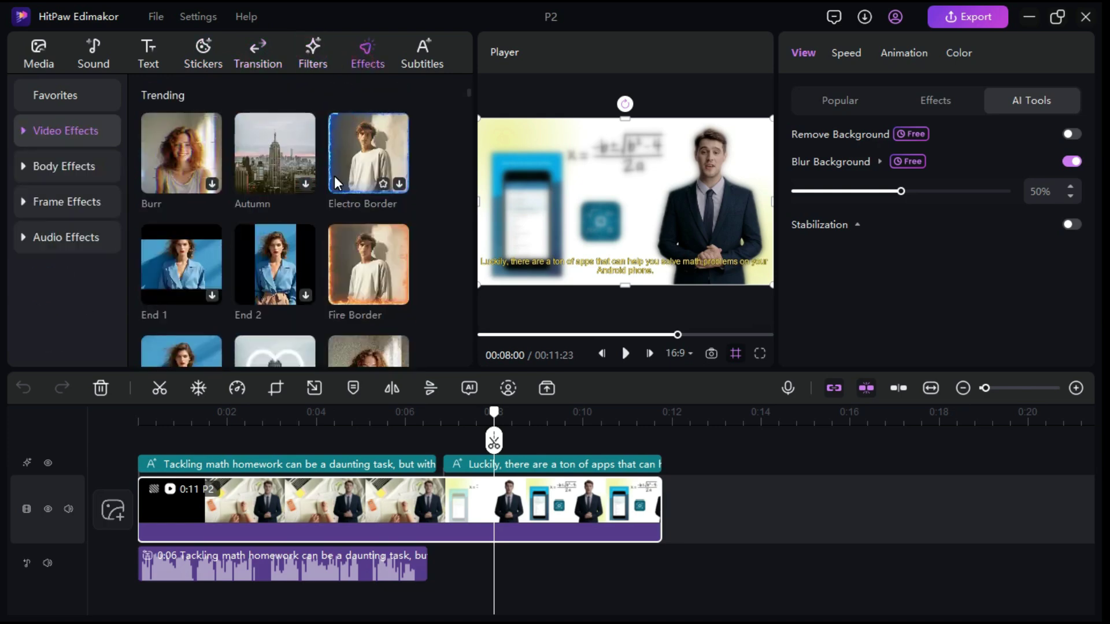
{"action": "left_click", "coordinate": [356, 261]}
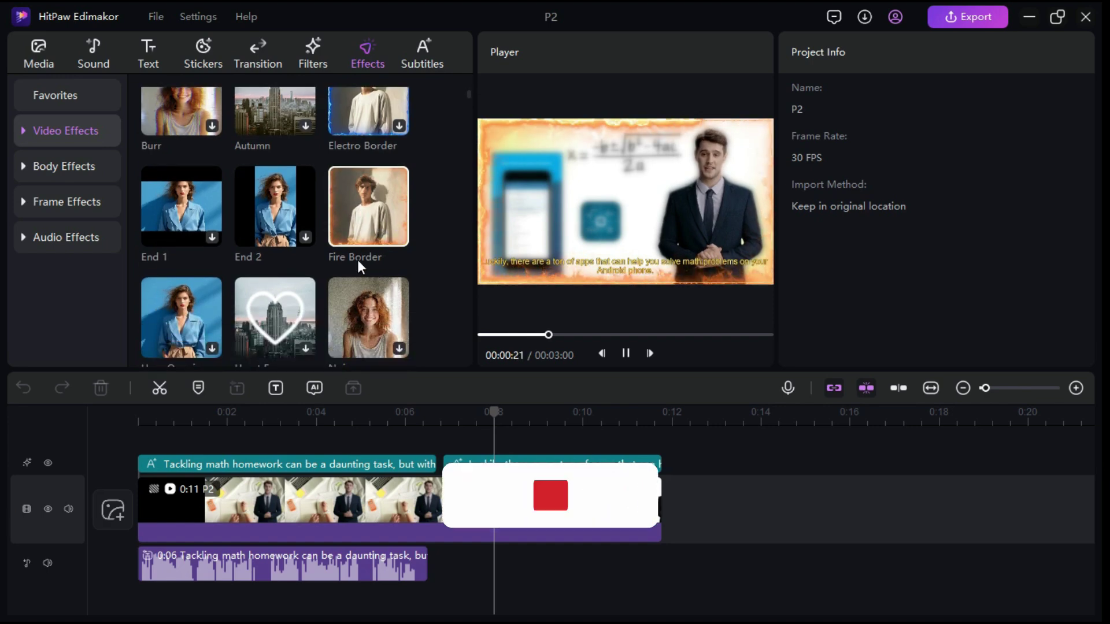
{"action": "scroll", "coordinate": [357, 259], "scroll_direction": "down", "scroll_amount": 3}
{"action": "scroll", "coordinate": [358, 259], "scroll_direction": "up", "scroll_amount": 3}
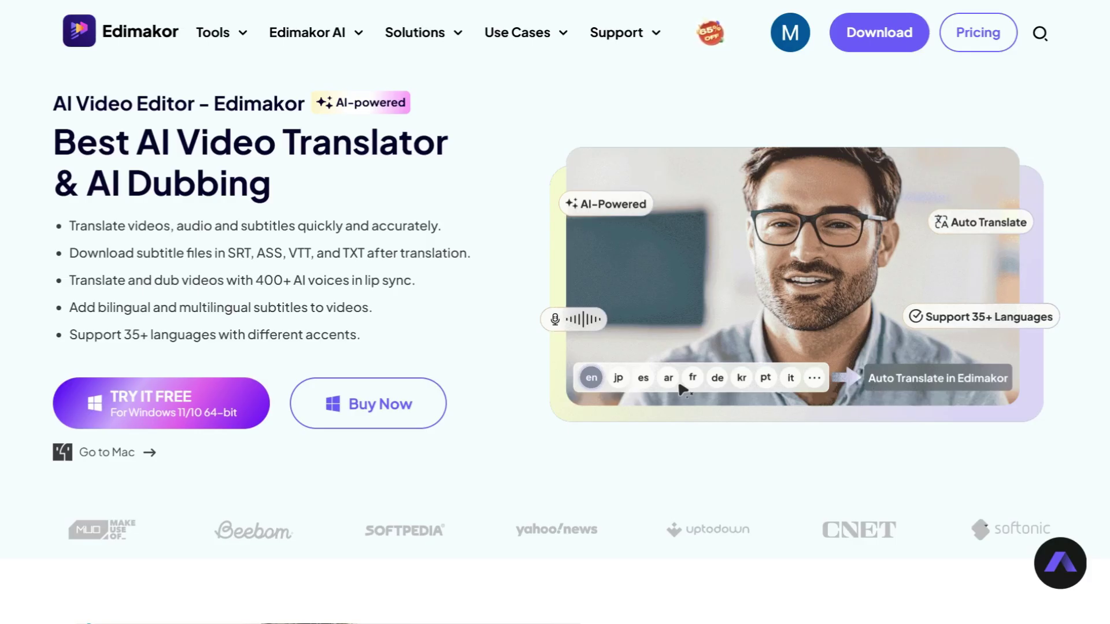
Switch to the Edimakor AI Video Translator web page and read its overview of supported languages and features.
{"action": "scroll", "coordinate": [555, 347], "scroll_direction": "down", "scroll_amount": 3}
{"action": "scroll", "coordinate": [555, 347], "scroll_direction": "down", "scroll_amount": 5}
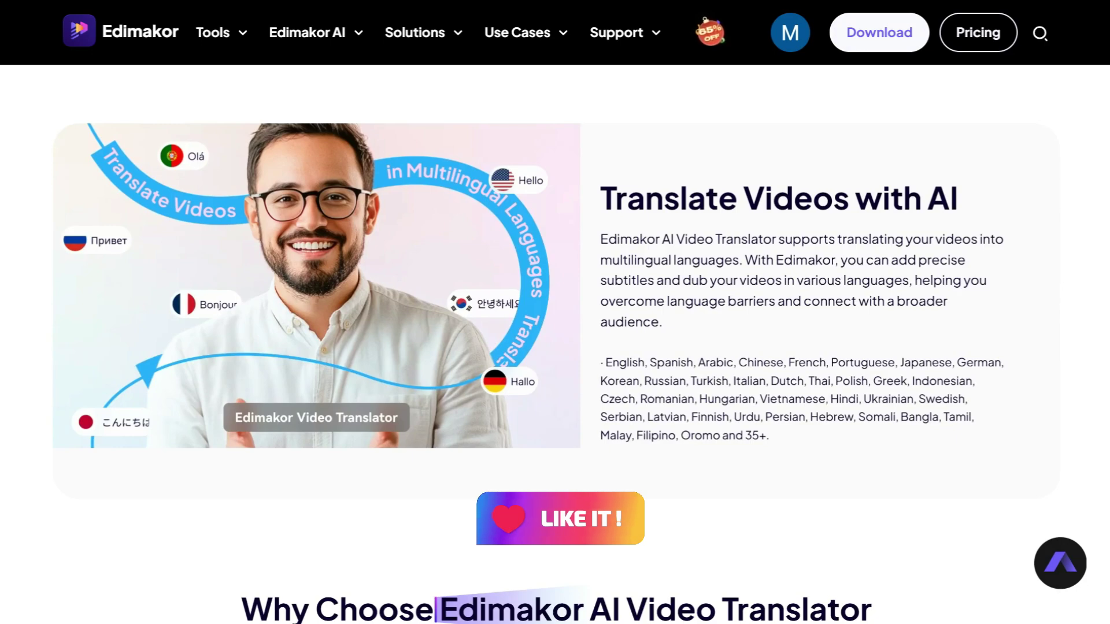
{"action": "scroll", "coordinate": [555, 312], "scroll_direction": "down", "scroll_amount": 6}
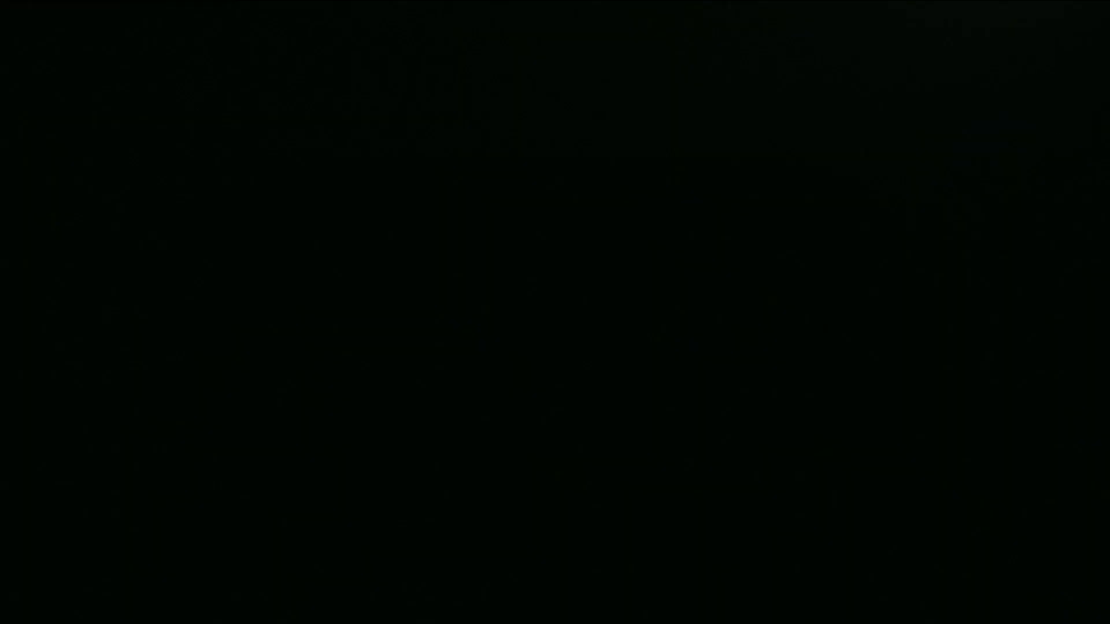